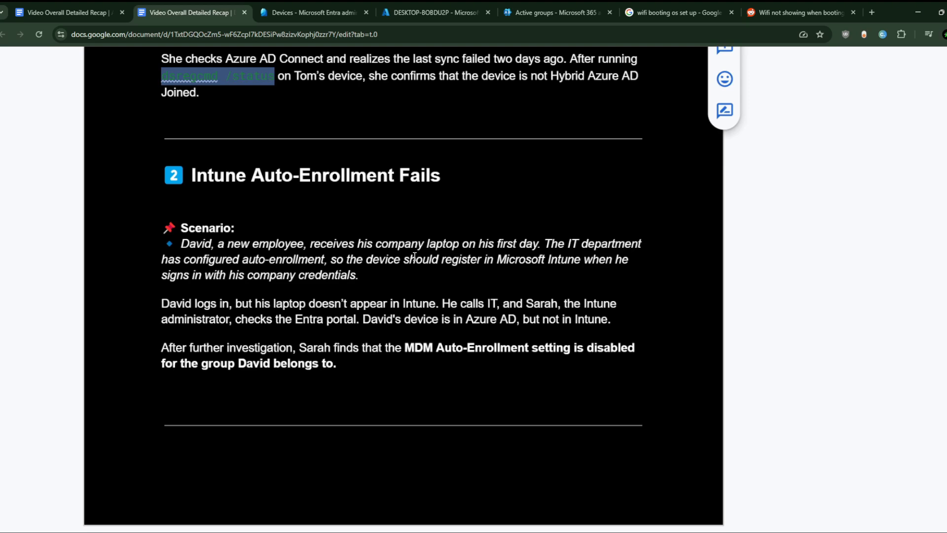
- Open the Windows Automatic Enrollment settings for Microsoft Intune from the device enrollment options
double_click(274, 353)
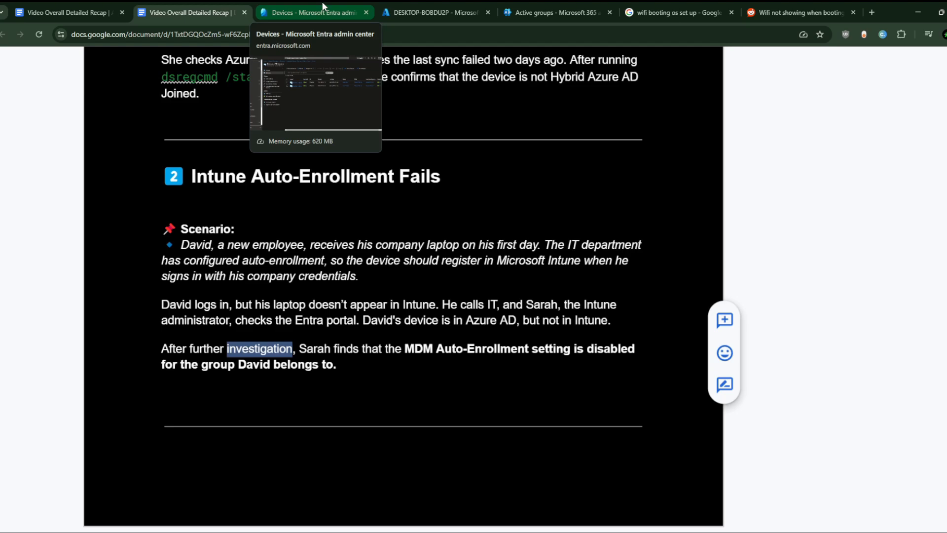
left_click(315, 2)
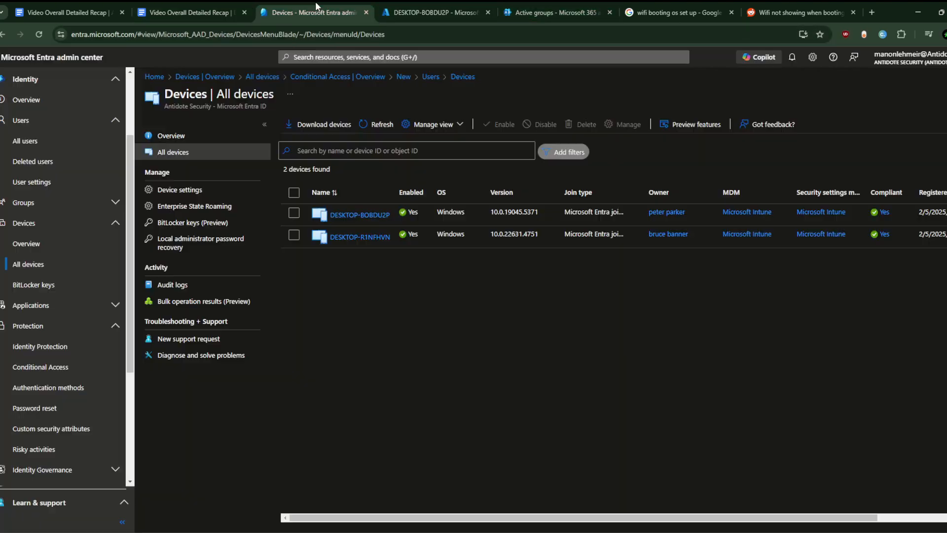
left_click(411, 4)
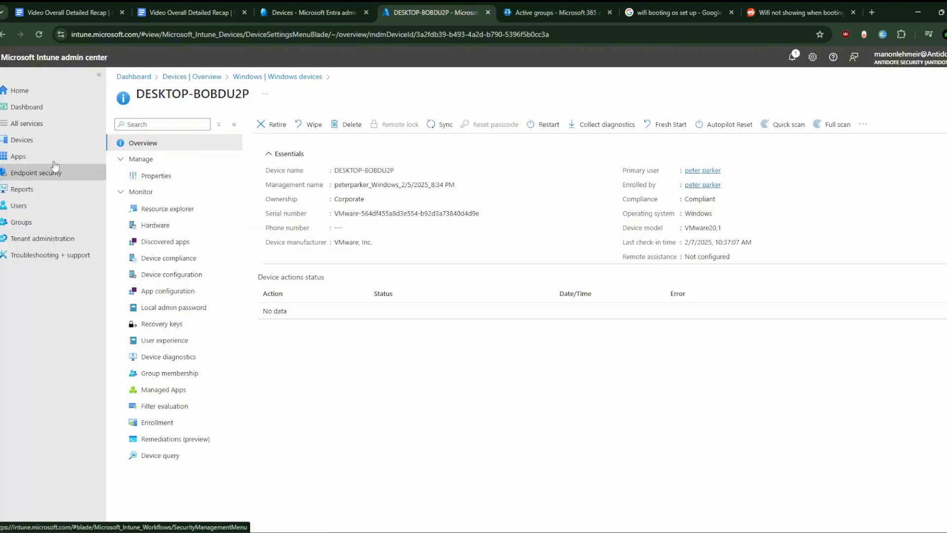
left_click(43, 140)
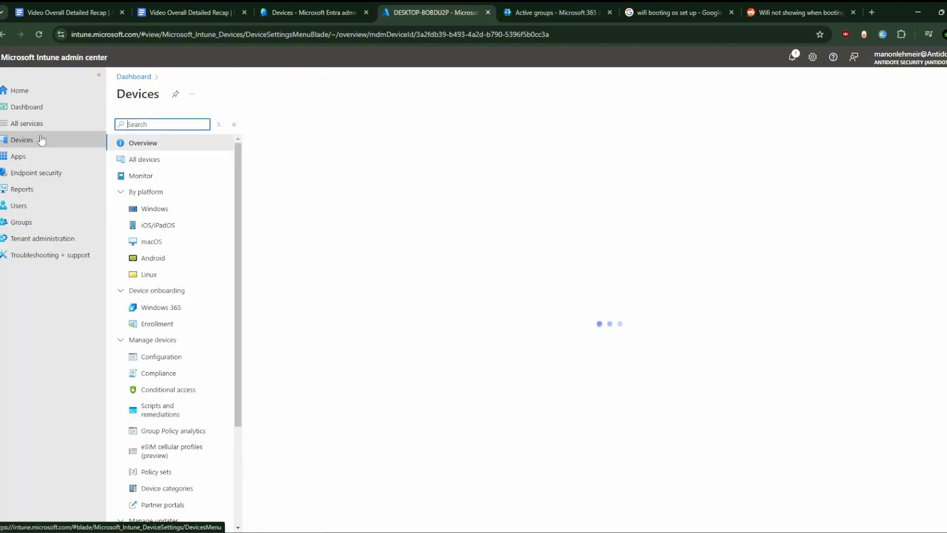
left_click(180, 323)
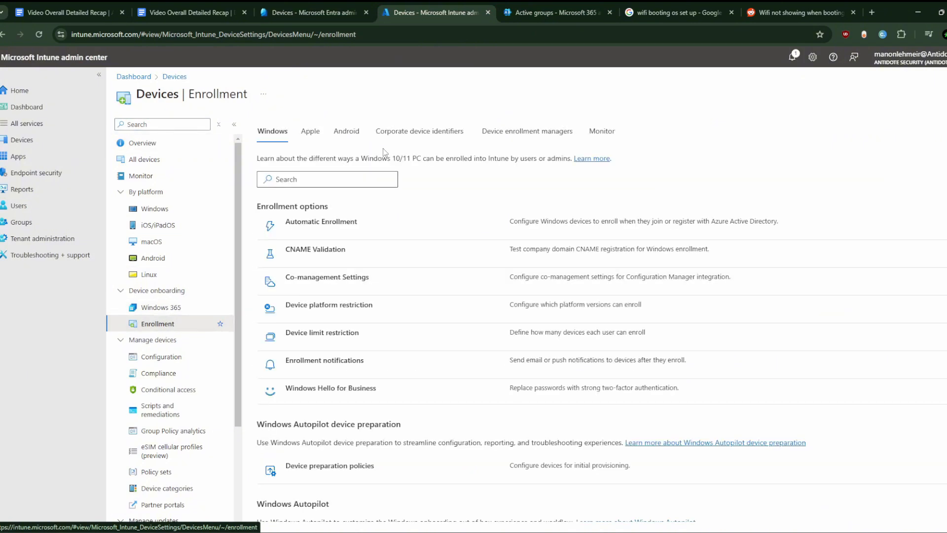
scroll(363, 296, "down", 2)
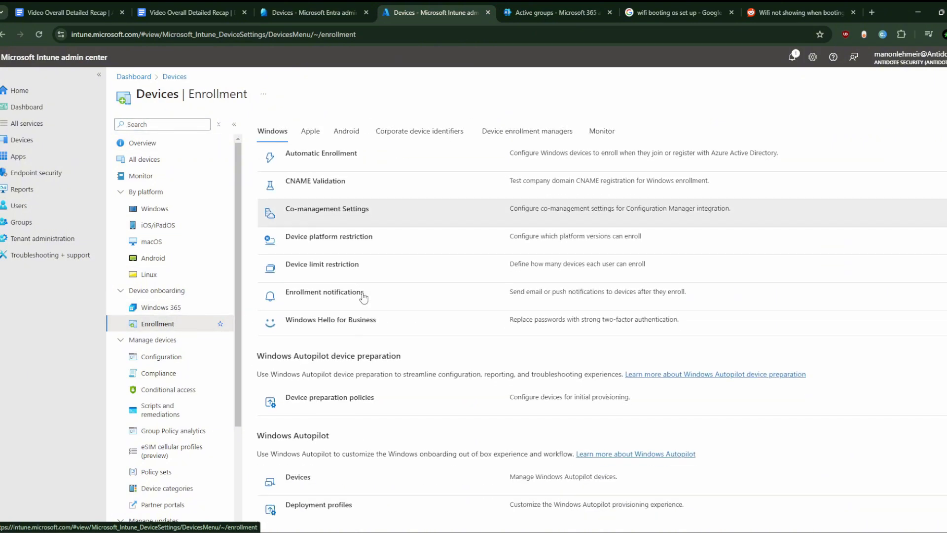
scroll(363, 296, "up", 1)
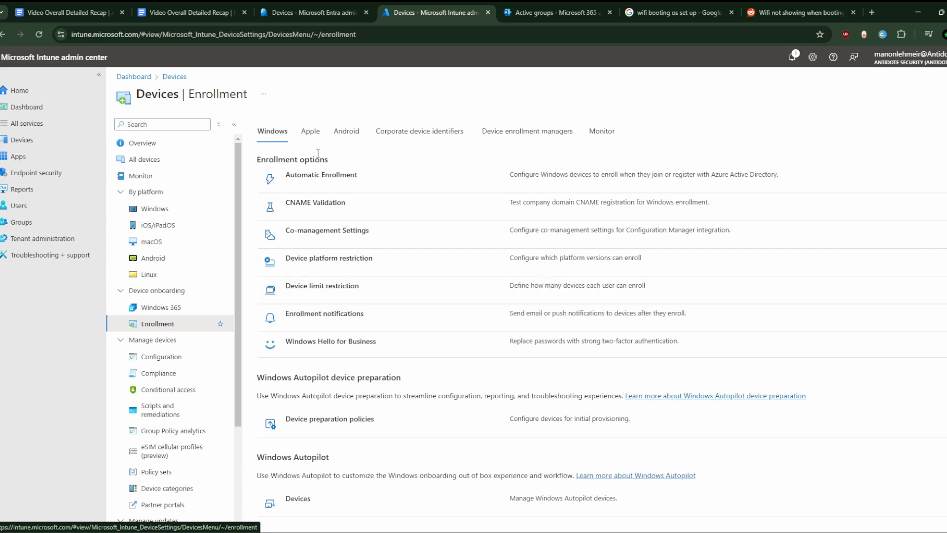
left_click(321, 175)
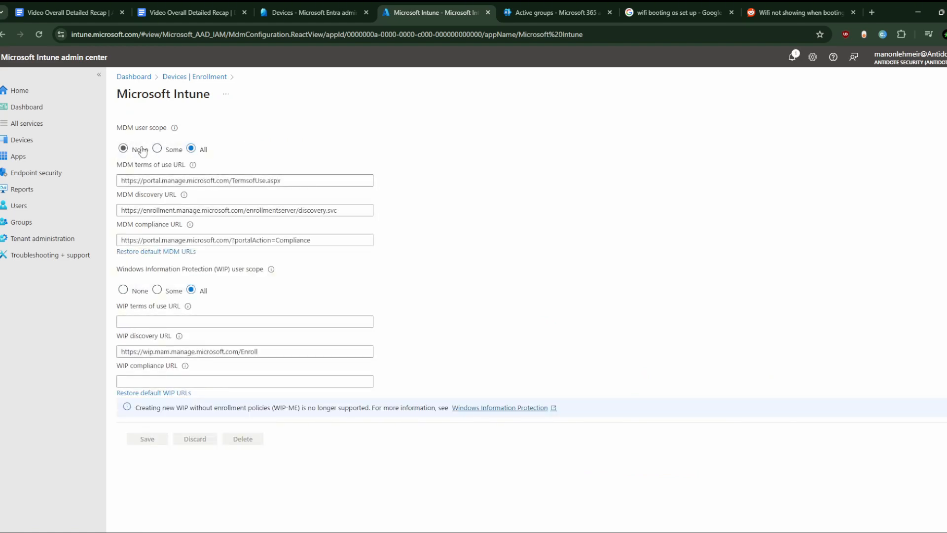
- Set the MDM user scope to Some and open the group selection, closing it without picking a group
left_click(157, 149)
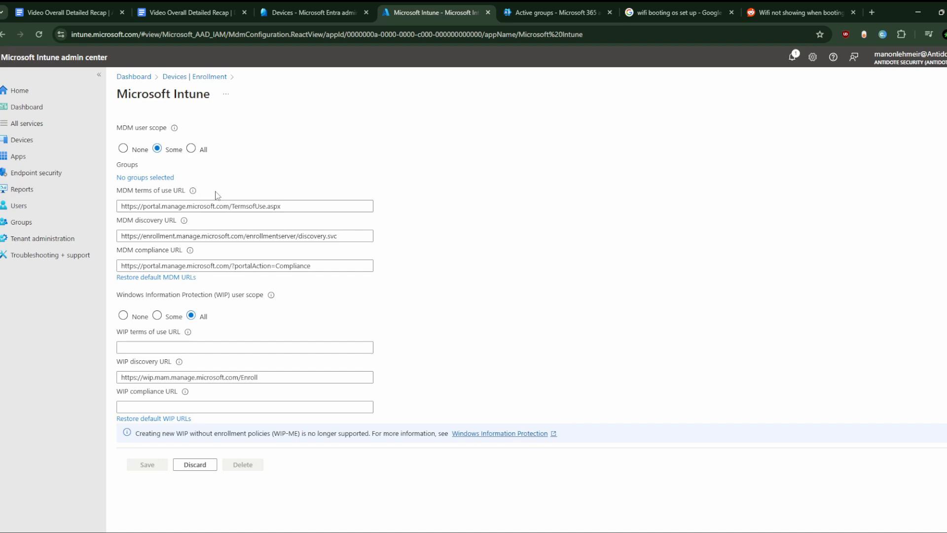
left_click(131, 178)
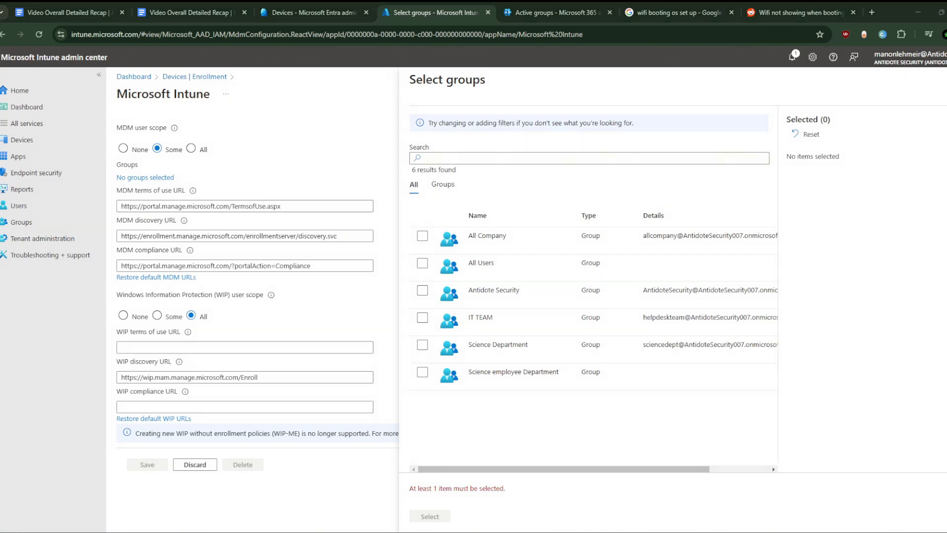
key("Escape")
- Return to the scenario document and read through the Intune Auto-Enrollment Fails section
left_click(188, 3)
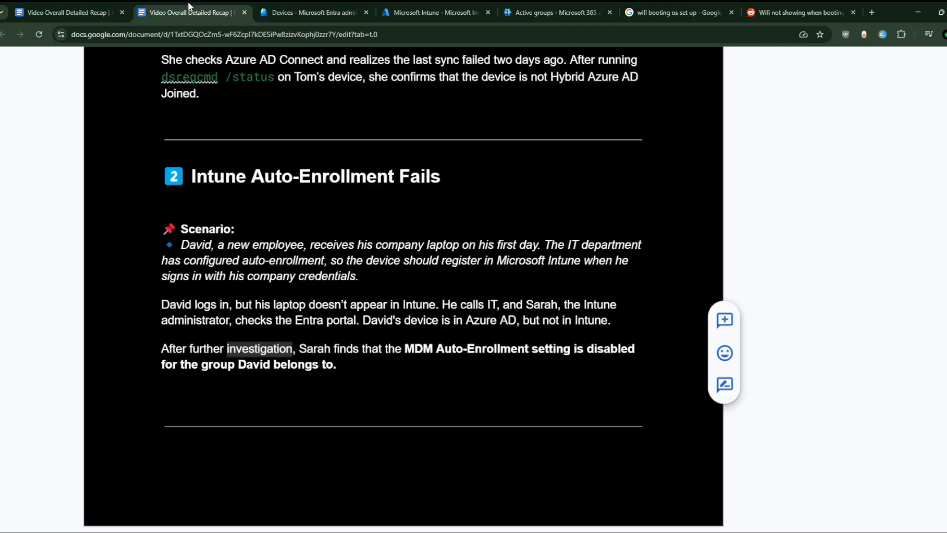
scroll(312, 286, "down", 4)
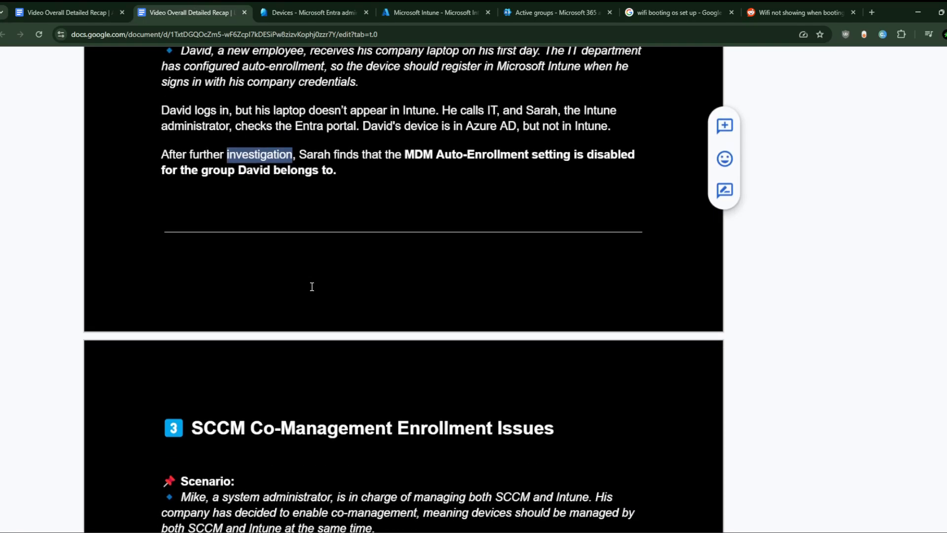
scroll(312, 286, "down", 3)
scroll(309, 309, "up", 2)
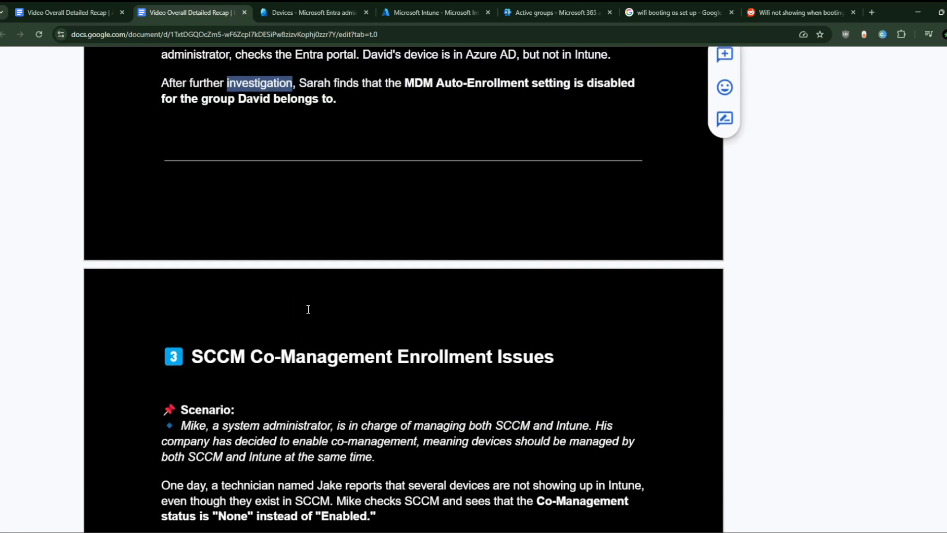
scroll(308, 309, "up", 2)
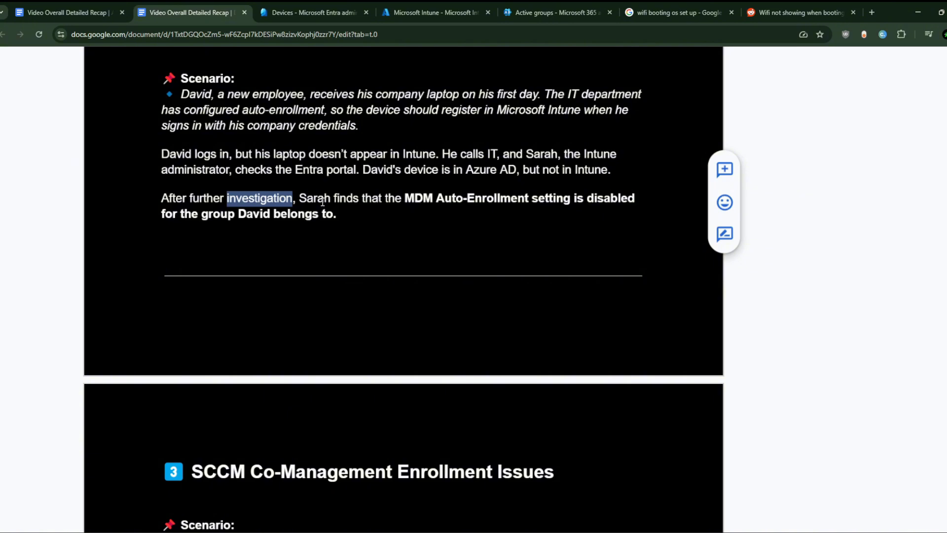
scroll(322, 202, "down", 1)
scroll(323, 202, "up", 1)
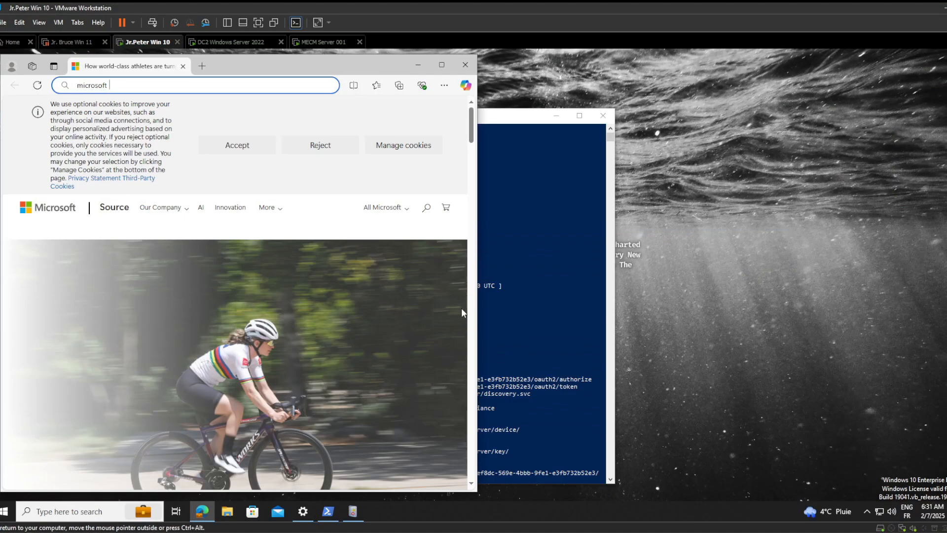
- Switch to the DC2 Windows Server 2022 virtual machine and open its PowerShell window
left_click(418, 64)
left_click(222, 45)
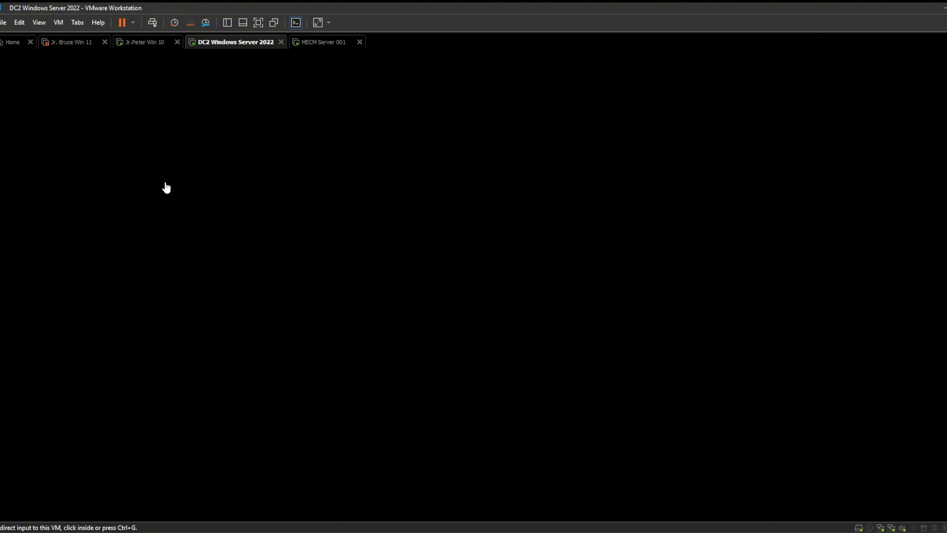
left_click(236, 203)
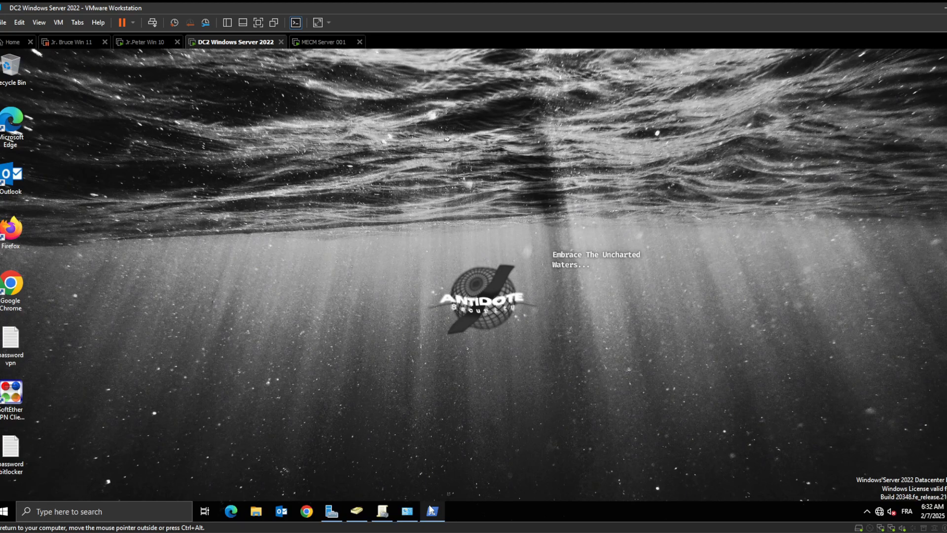
left_click(432, 511)
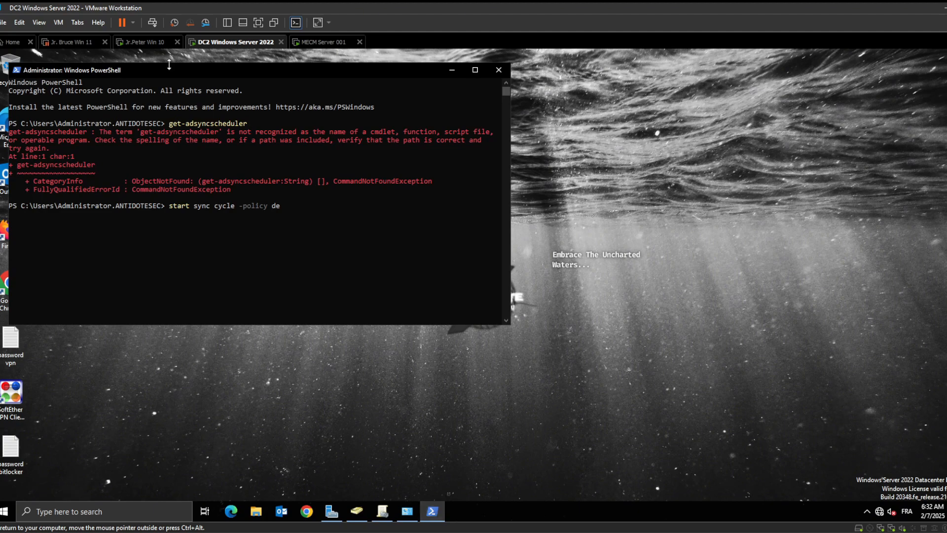
- Switch to the Jr.Peter Win 10 virtual machine and bring up Event Viewer's User Device Registration Admin log
left_click(143, 42)
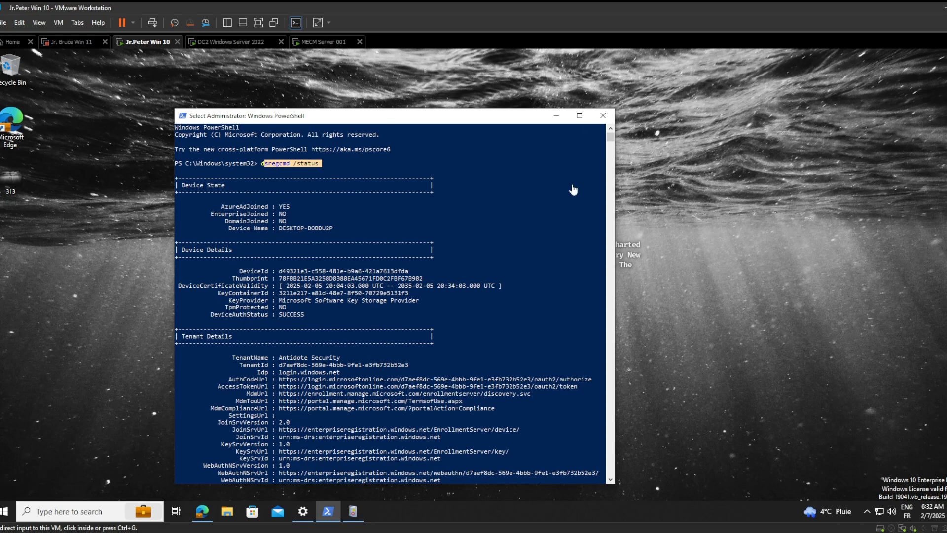
left_click(352, 508)
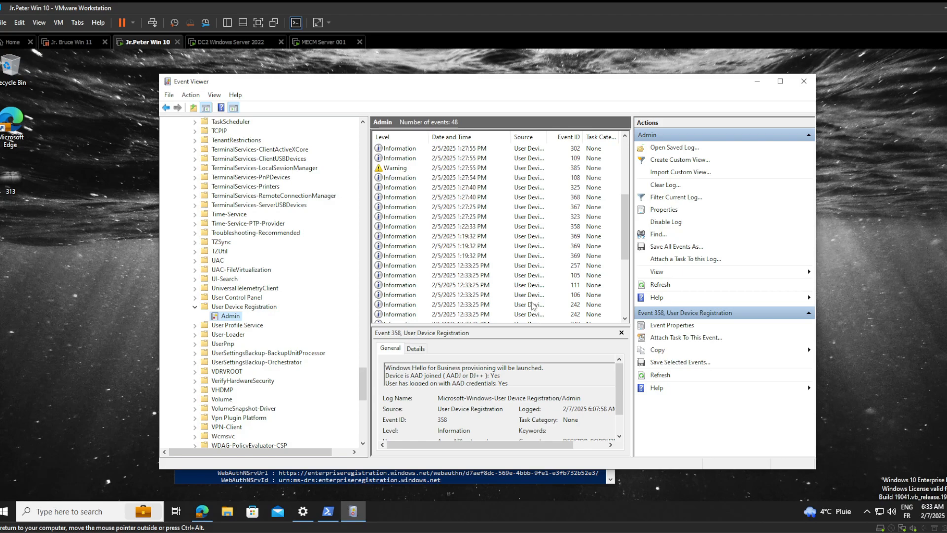
mouse_move(598, 532)
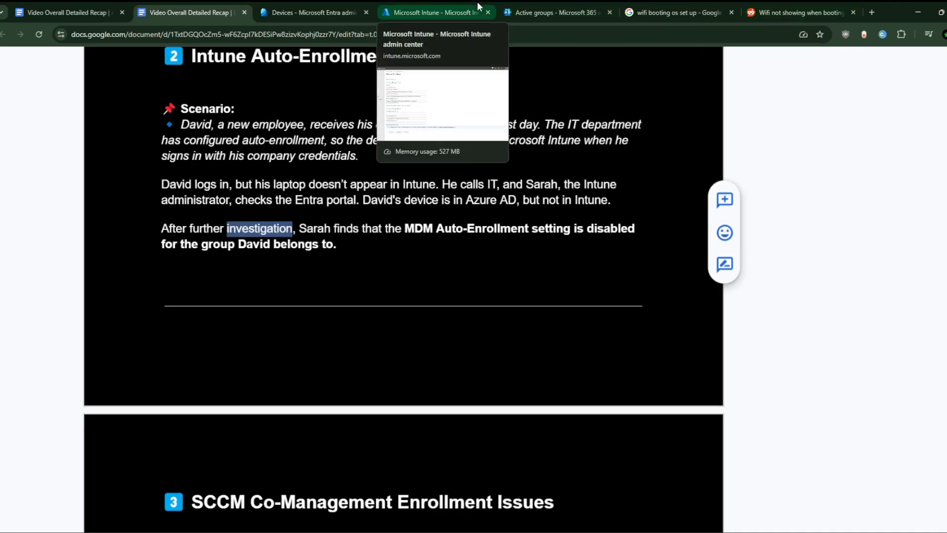
- Move the Microsoft 365 admin center Active groups tab next to the document tabs
left_click(439, 2)
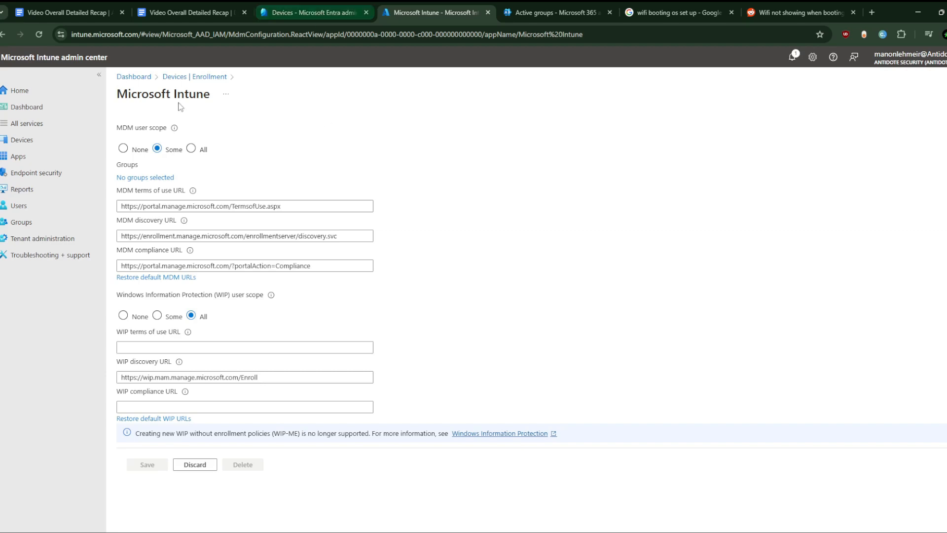
left_click(193, 2)
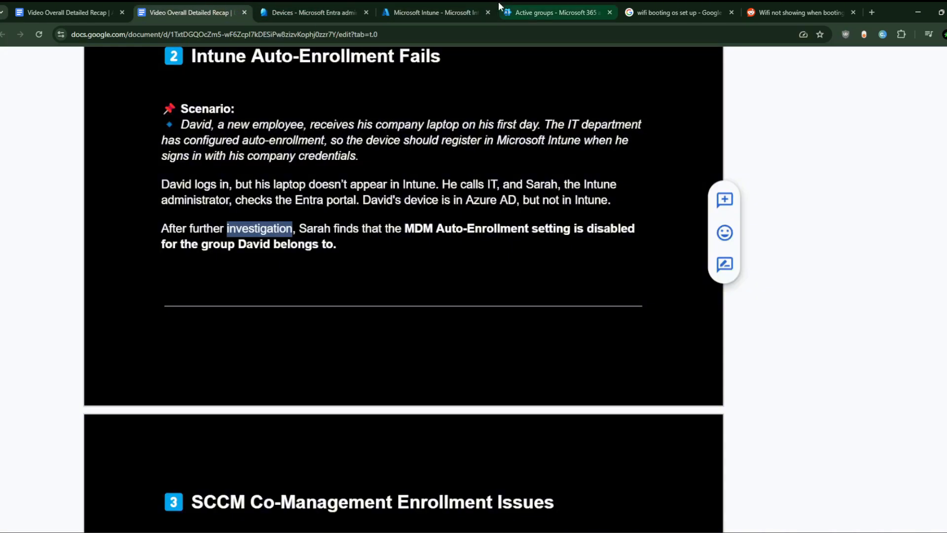
left_click(557, 2)
left_click_drag(557, 2, 313, 7)
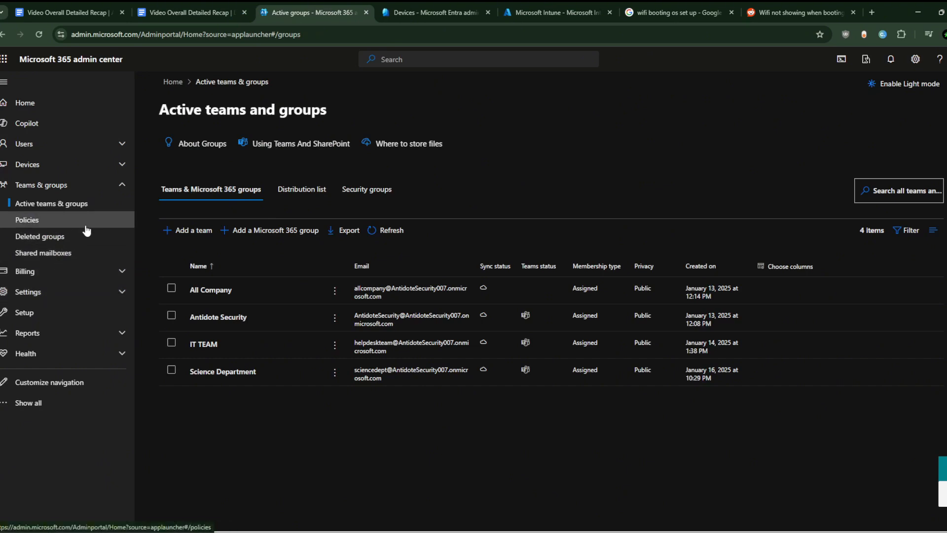
- Open a user's Licenses and apps details from the Active users list
left_click(87, 185)
left_click(83, 144)
left_click(77, 164)
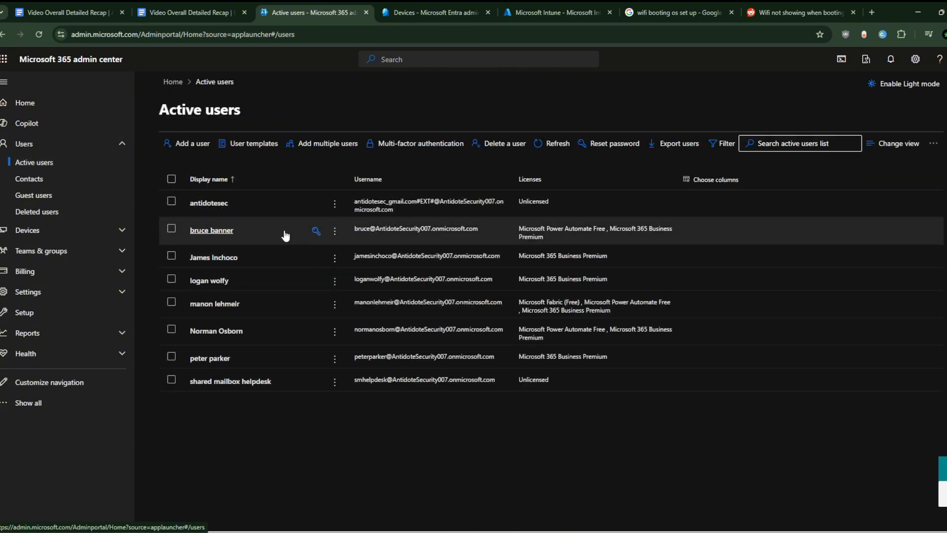
left_click(258, 362)
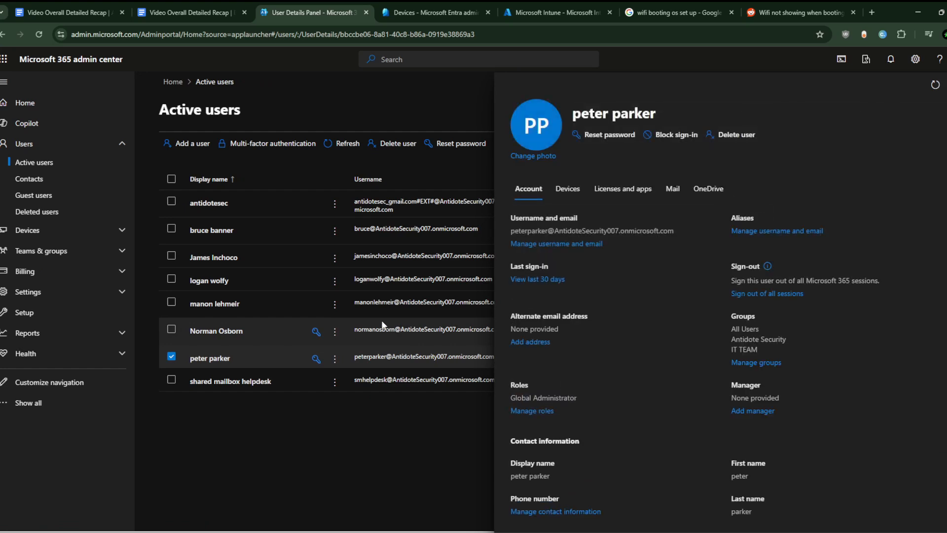
left_click(644, 192)
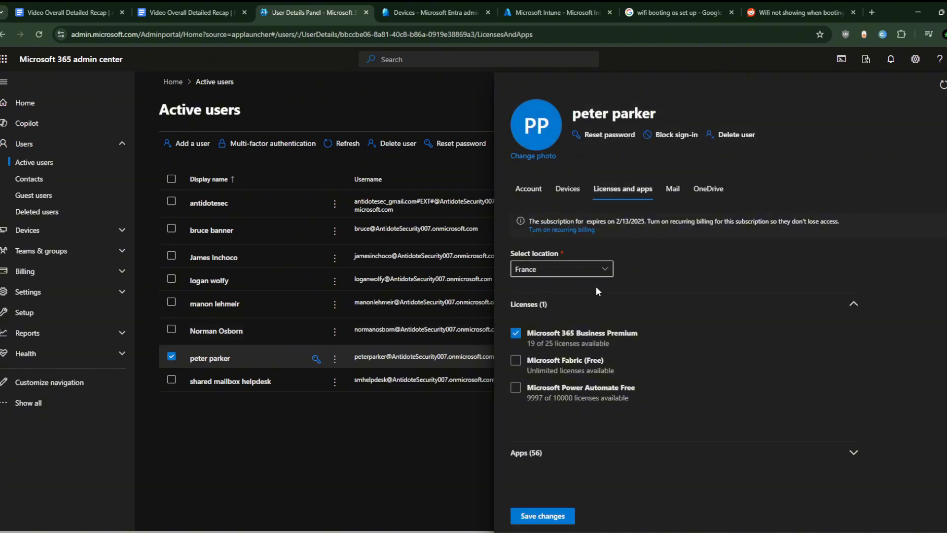
- Uncheck and recheck the user's Microsoft 365 Business Premium license
left_click(621, 336)
left_click(621, 333)
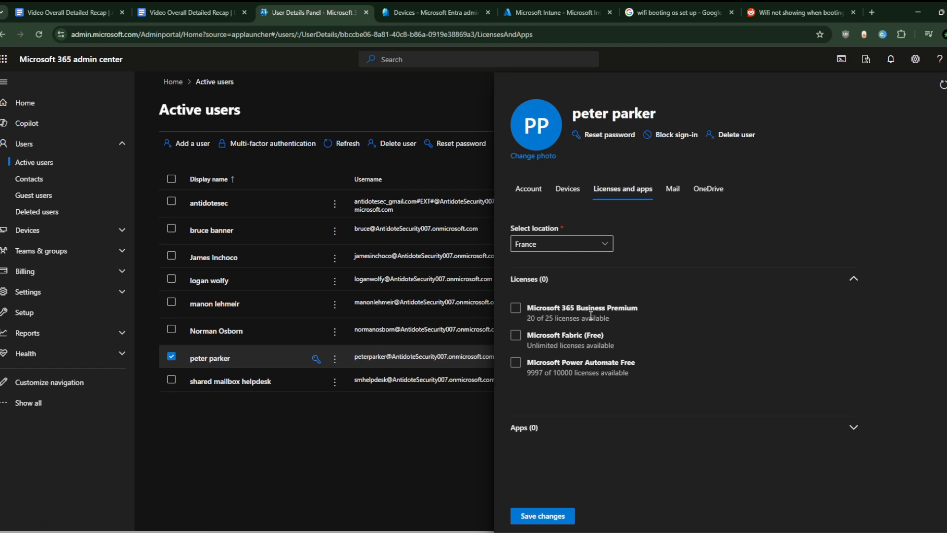
left_click(515, 310)
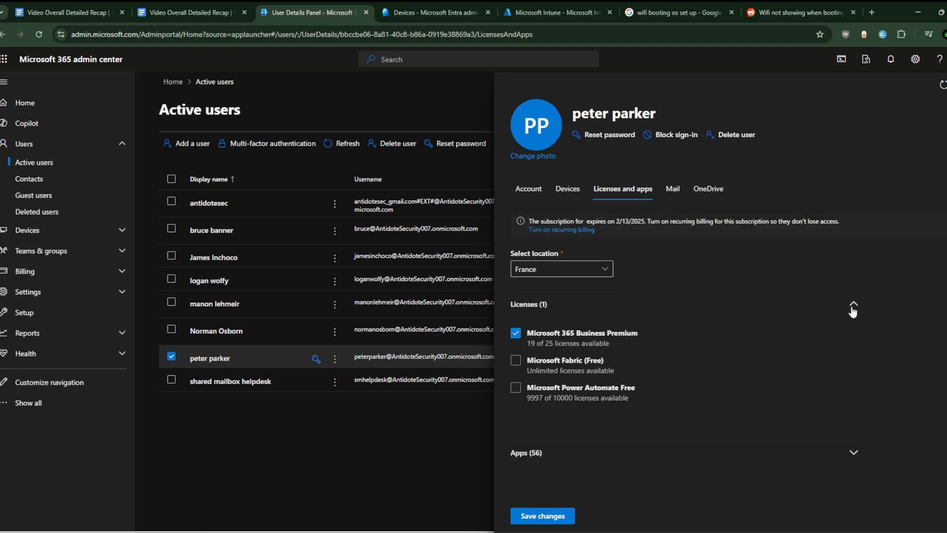
- Expand the user's apps list and scroll through the assigned apps
left_click(854, 305)
left_click(854, 306)
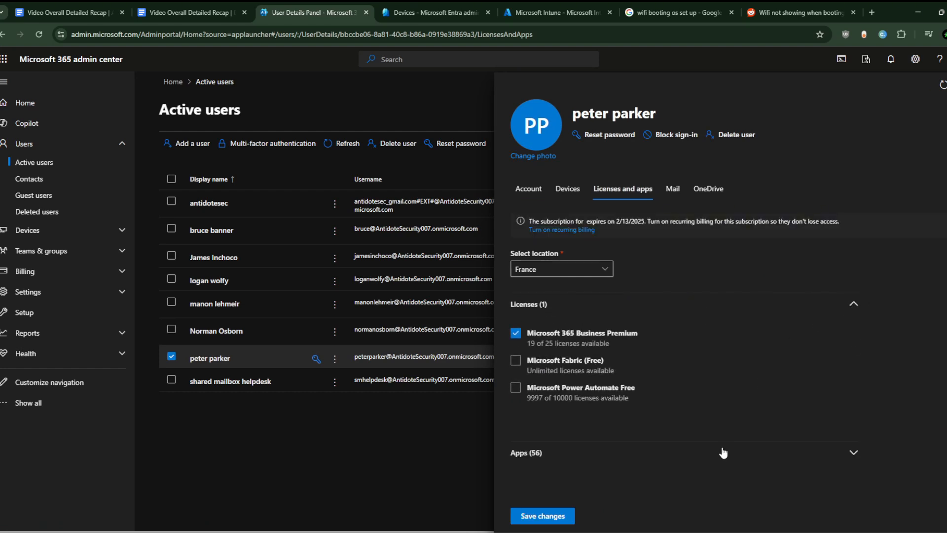
left_click(594, 460)
scroll(635, 433, "down", 10)
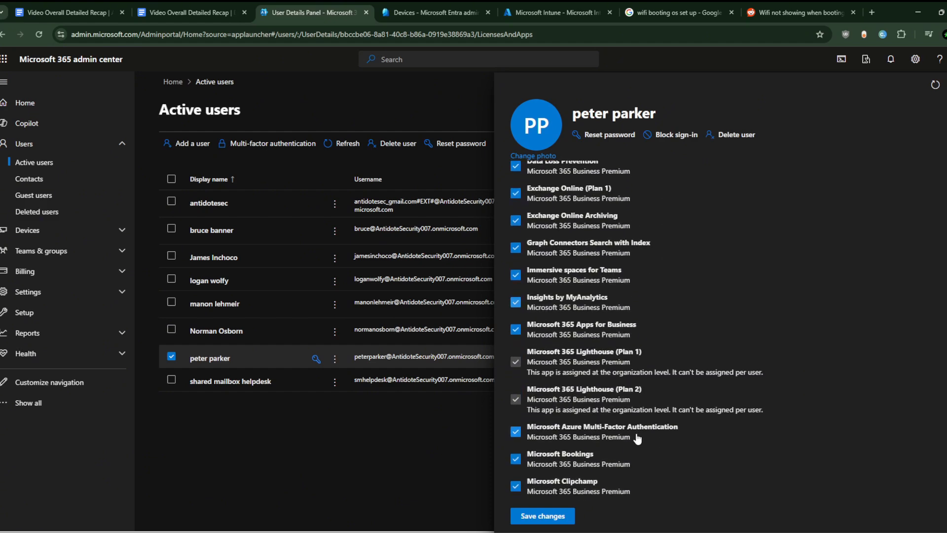
scroll(635, 433, "down", 8)
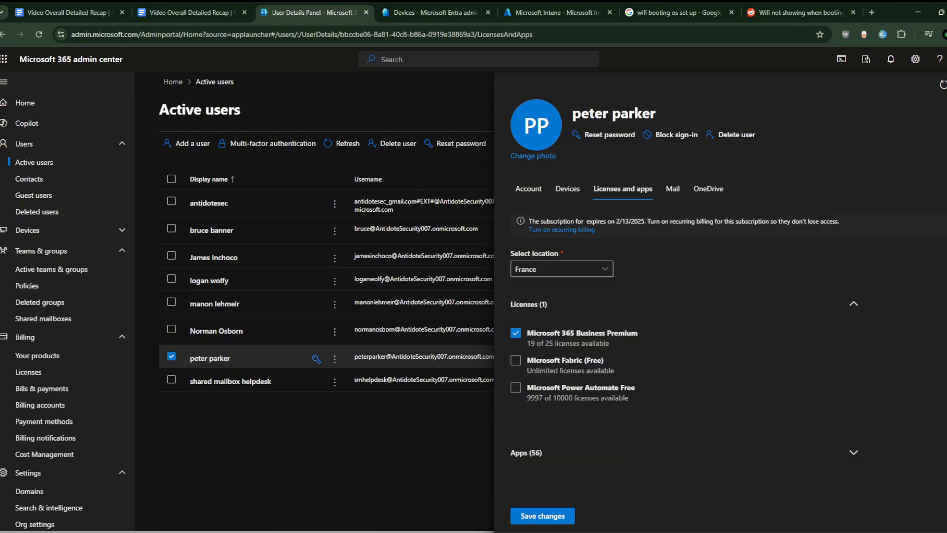
- Close the user details panel and expand the Billing section of the navigation
key("Escape")
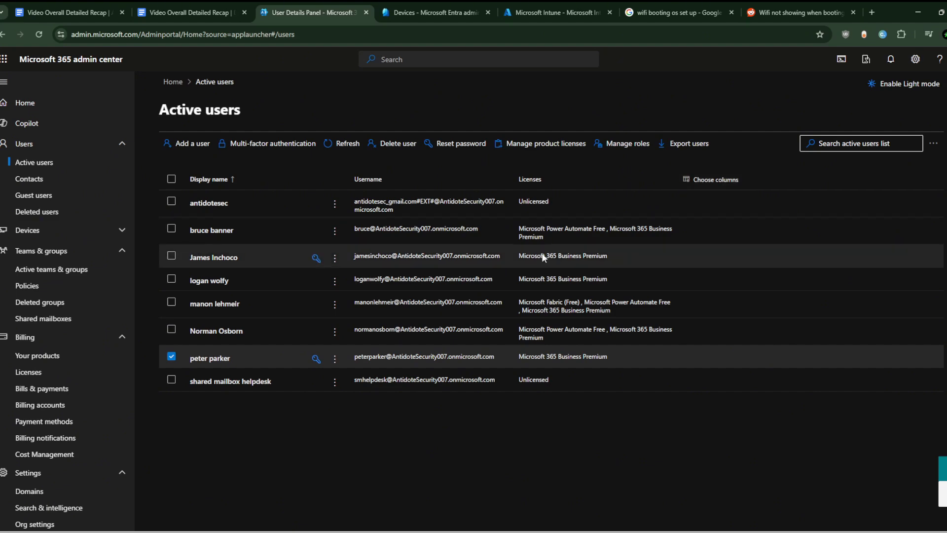
left_click(123, 337)
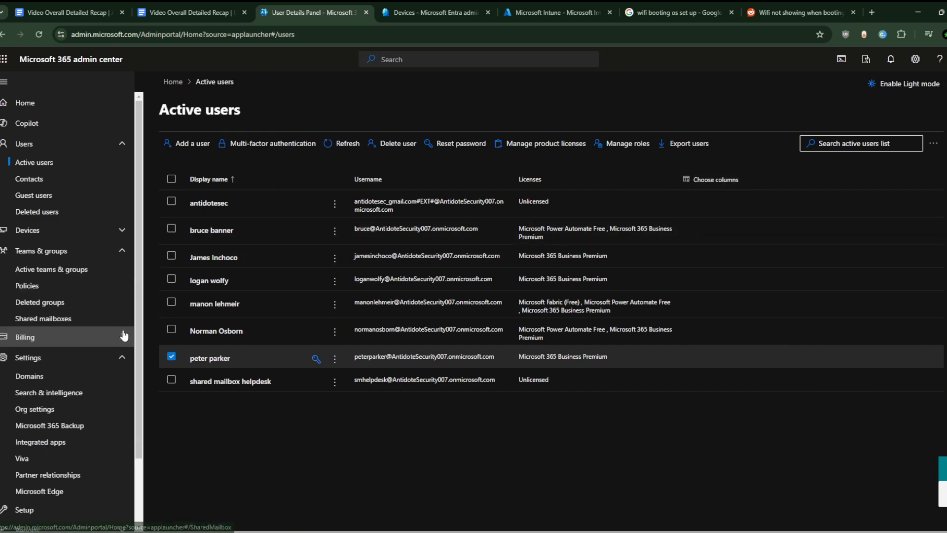
left_click(101, 358)
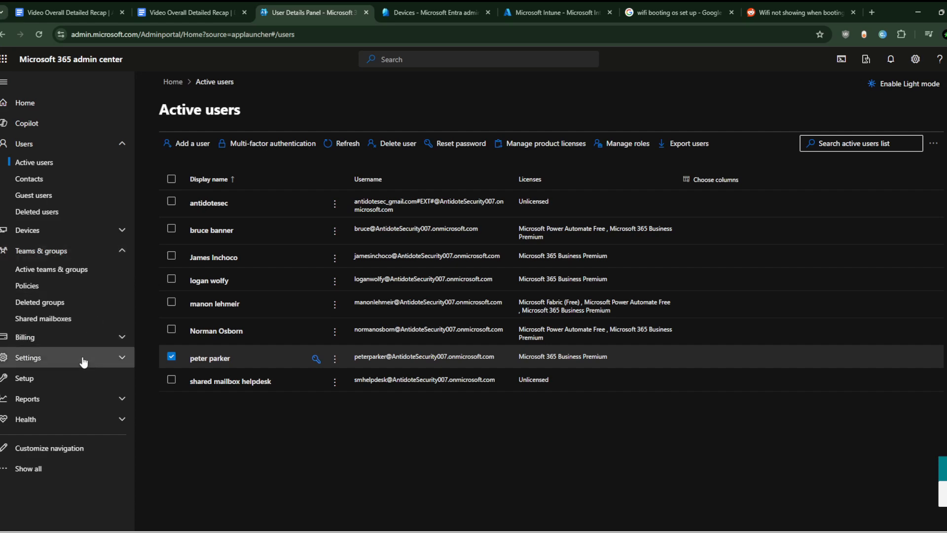
left_click(83, 338)
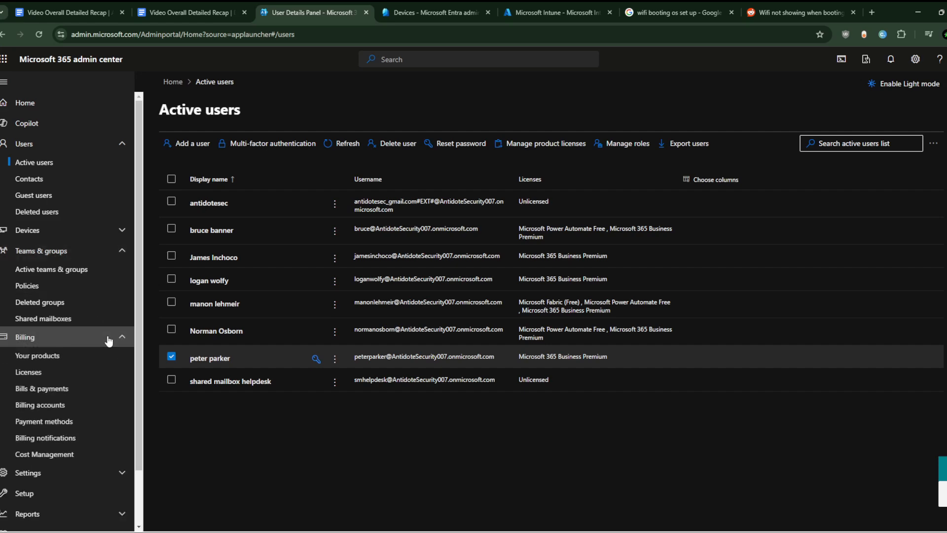
- Open the Microsoft 365 Business Premium license details from Licenses and review its assigned users and groups
left_click(82, 377)
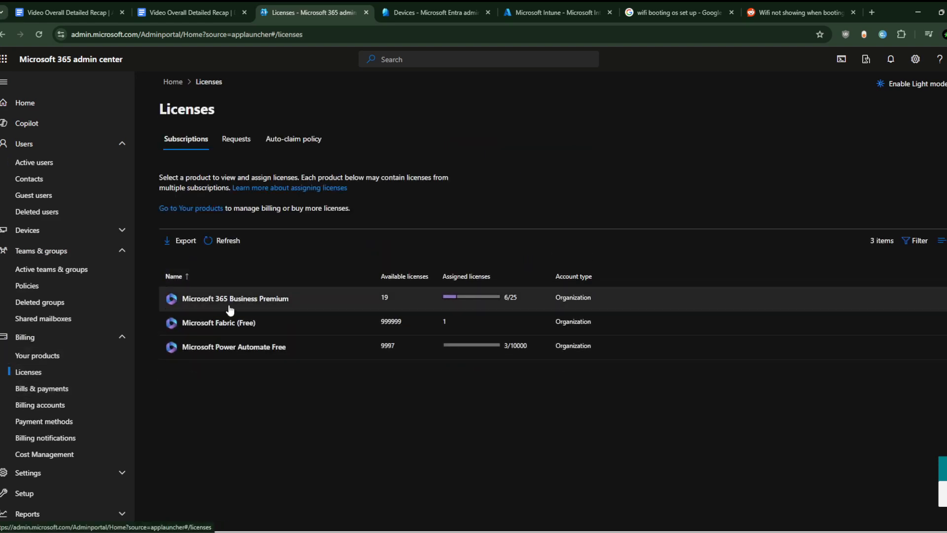
left_click(234, 297)
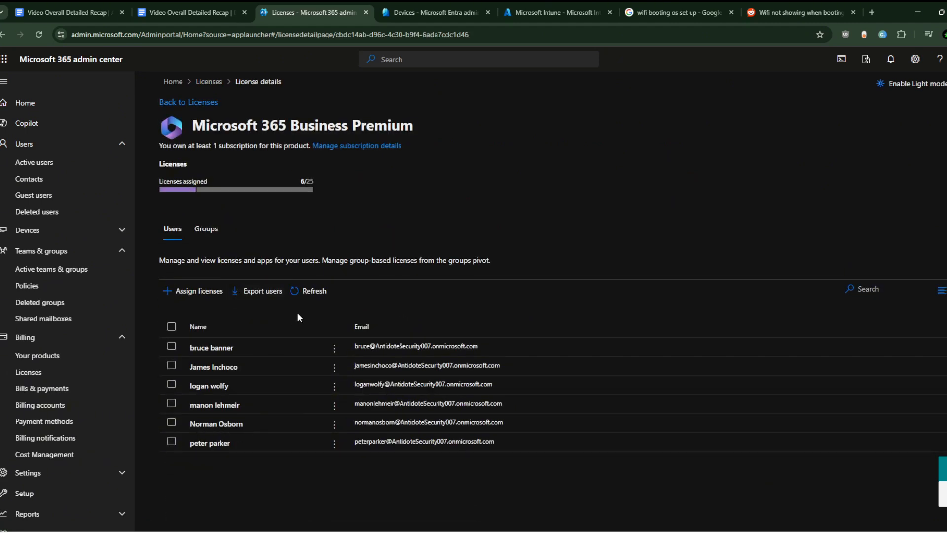
left_click(204, 229)
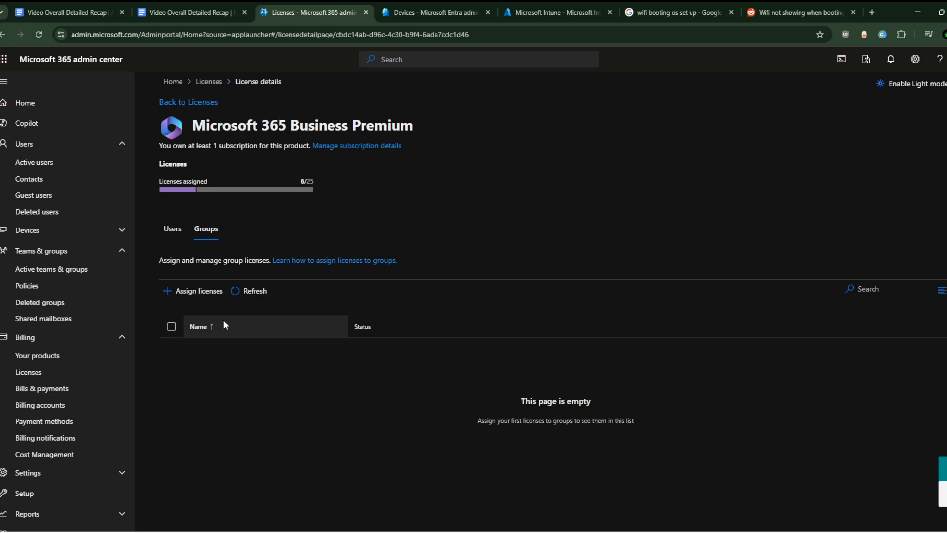
- Switch to the recap document and read through the Intune auto-enrollment and SCCM co-management enrollment scenarios
left_click(562, 4)
left_click(469, 3)
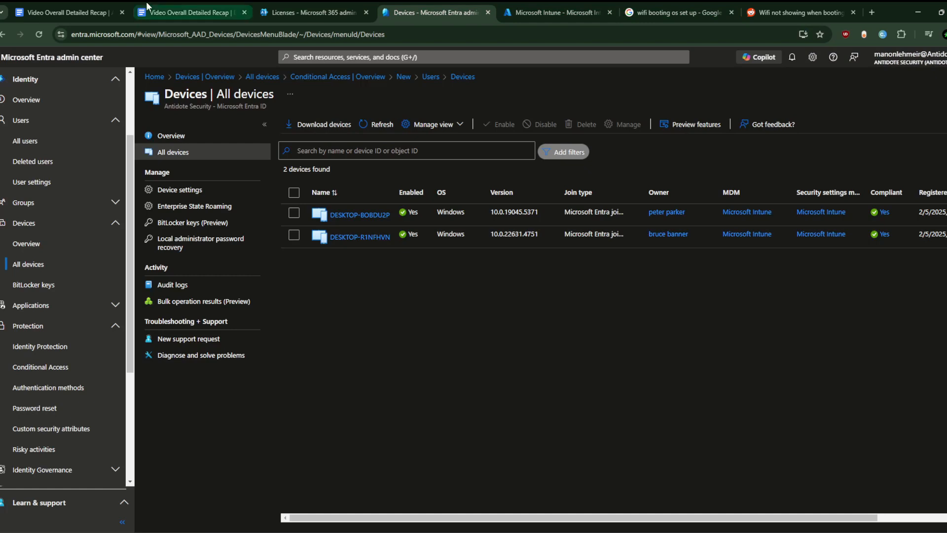
left_click(197, 12)
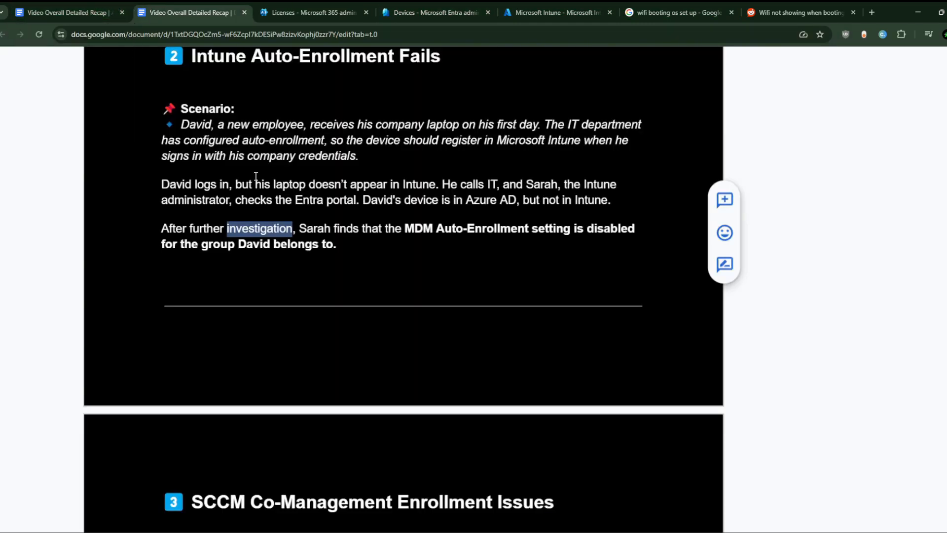
scroll(275, 262, "down", 1)
scroll(275, 262, "down", 4)
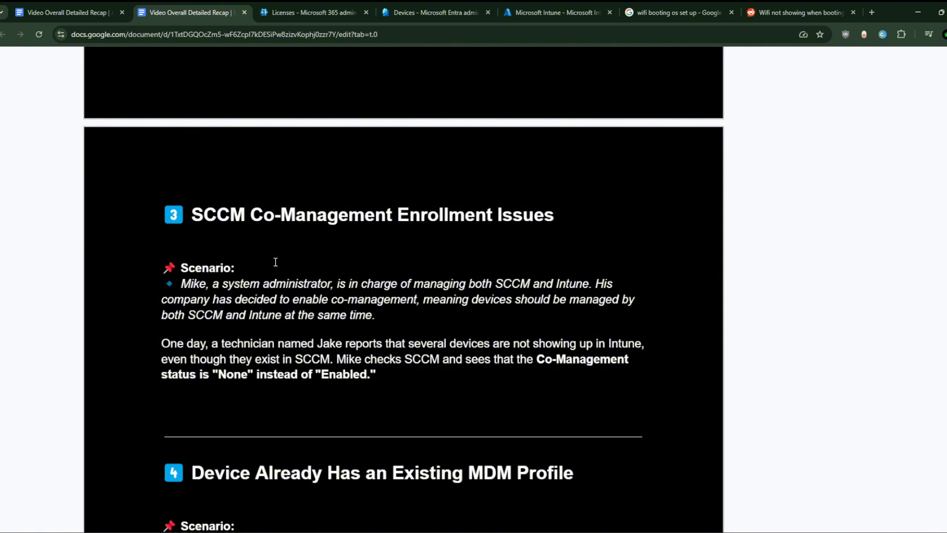
scroll(275, 261, "up", 7)
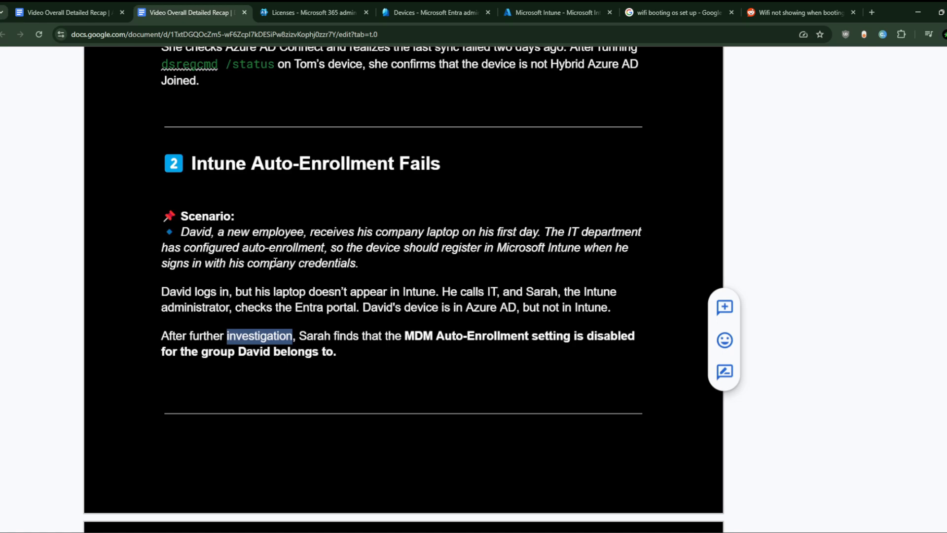
scroll(349, 230, "down", 8)
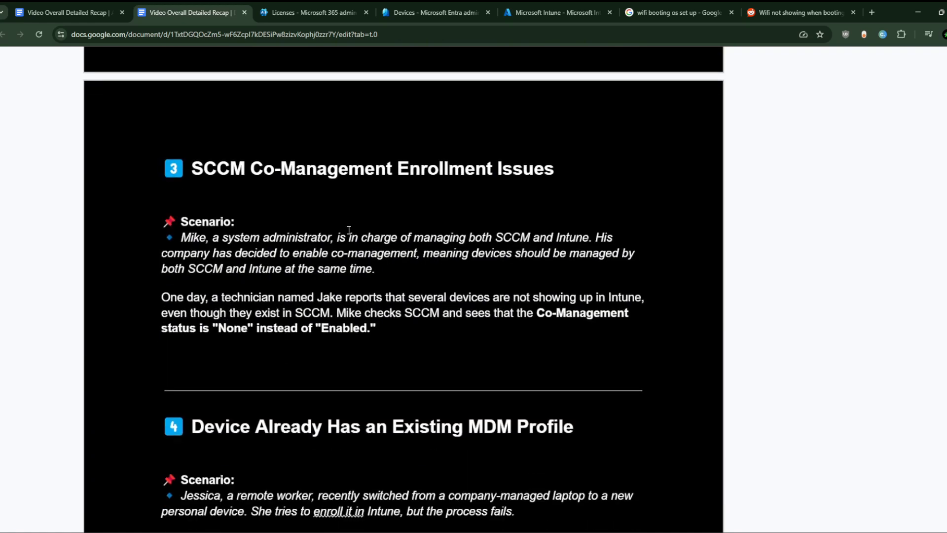
scroll(349, 230, "right", 2)
scroll(313, 251, "up", 2)
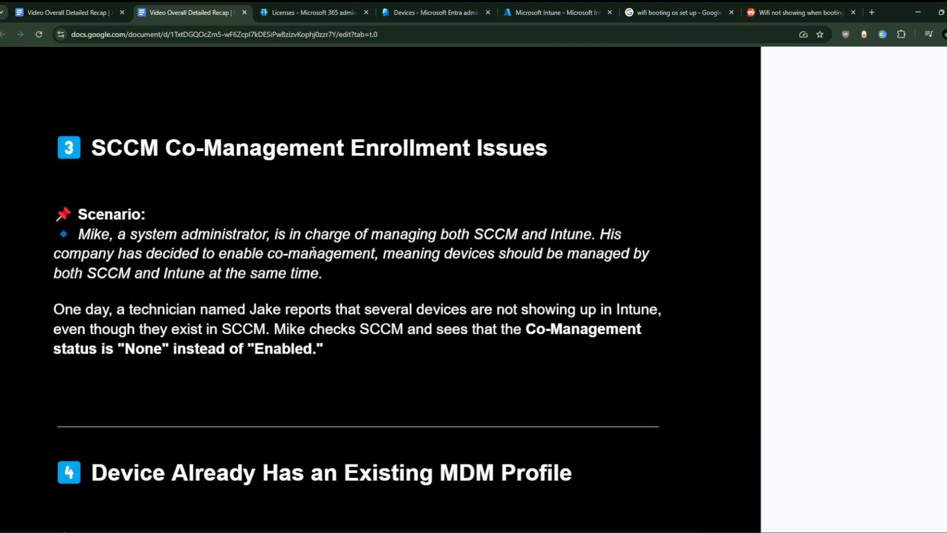
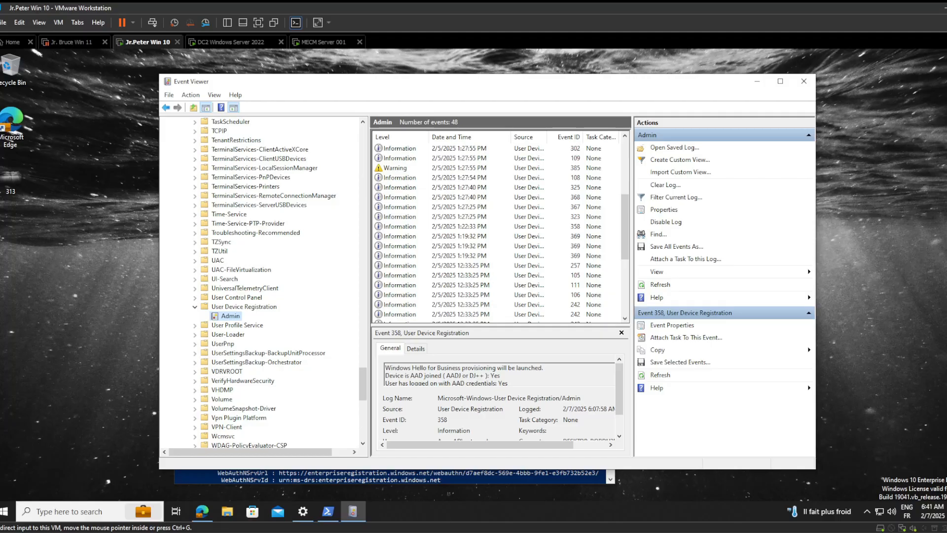
- Switch to the MECM server and open the Devices list under Assets and Compliance in the Configuration Manager console
left_click(318, 42)
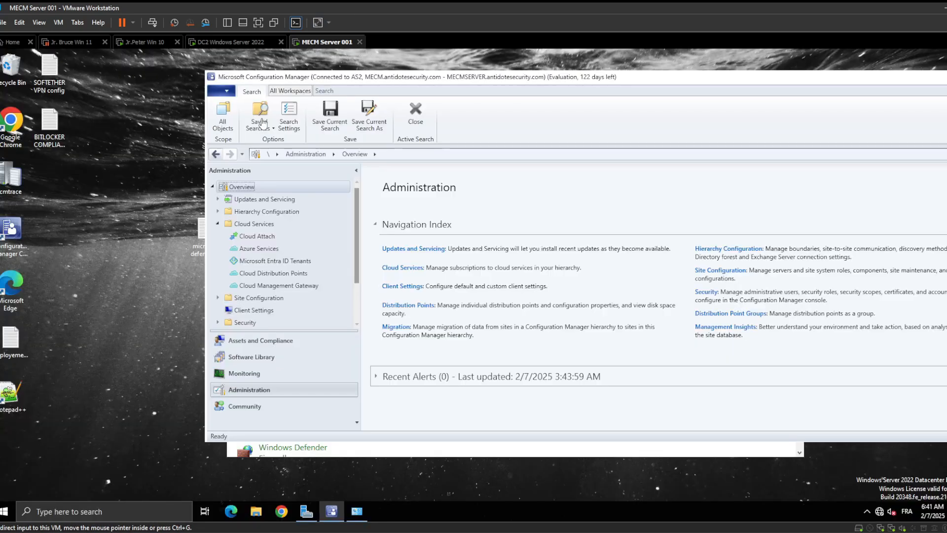
left_click_drag(478, 79, 257, 65)
scroll(141, 212, "down", 1)
scroll(139, 213, "up", 1)
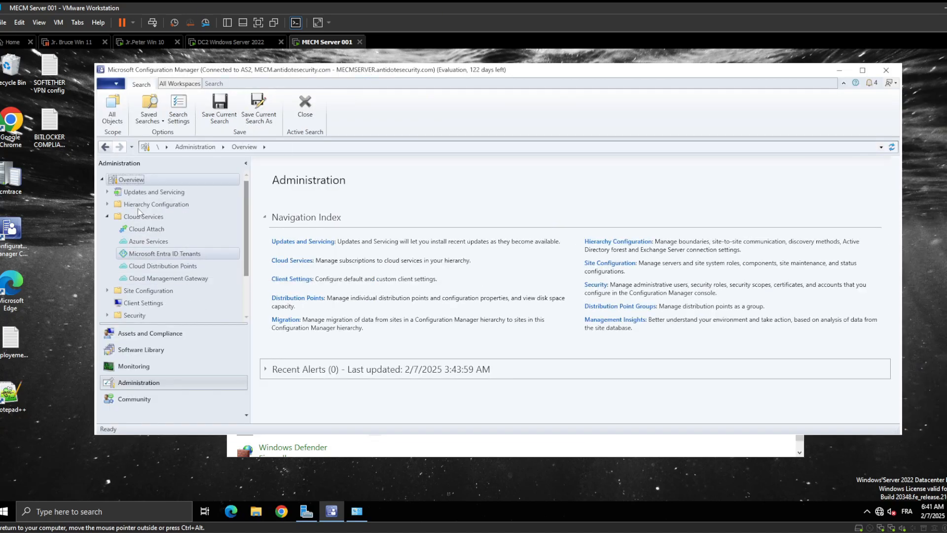
left_click(147, 334)
left_click(157, 205)
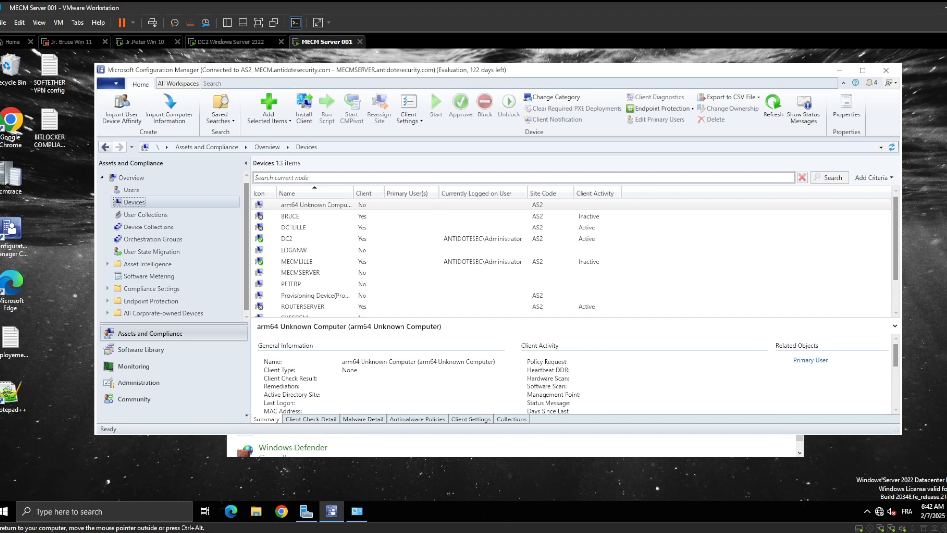
left_click(839, 70)
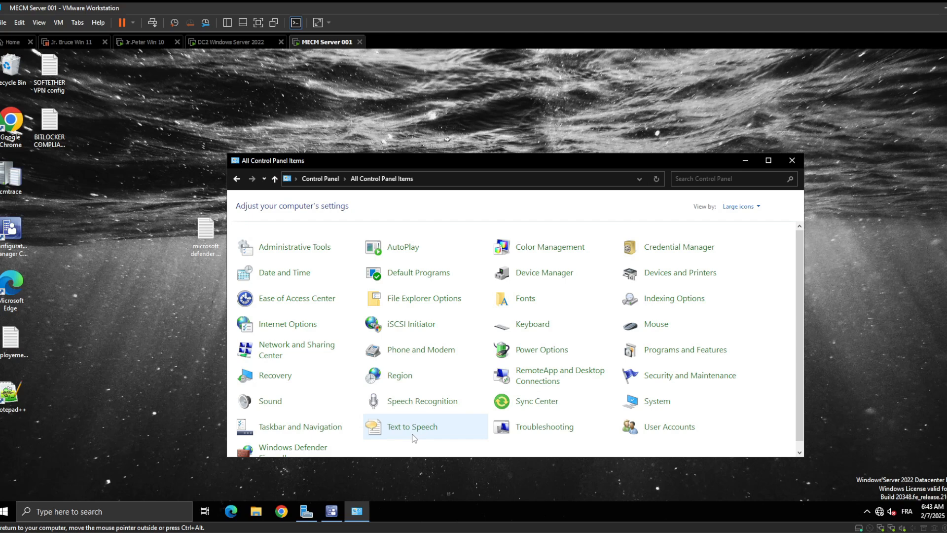
left_click(745, 157)
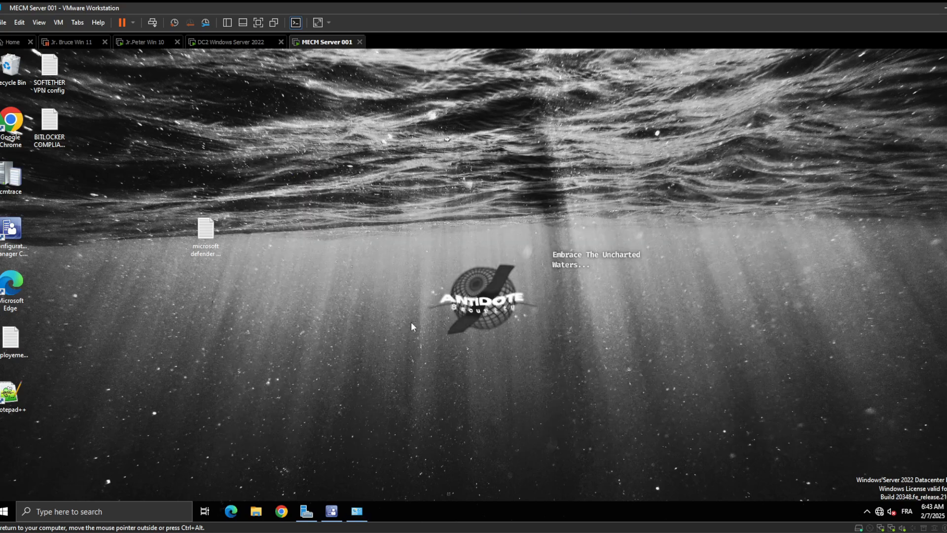
left_click(334, 515)
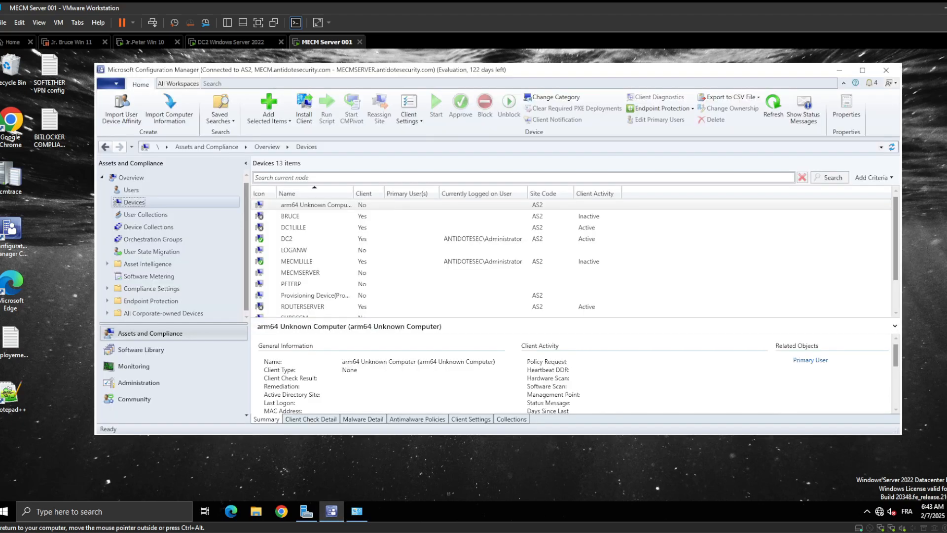
left_click(108, 513)
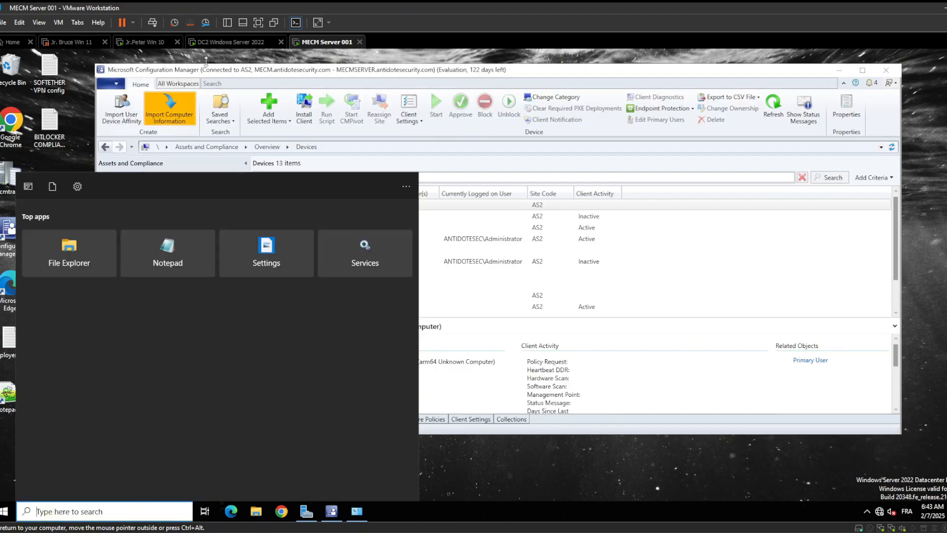
- Switch to the DC2 Windows Server 2022 machine and search the Start menu for confi
left_click(203, 46)
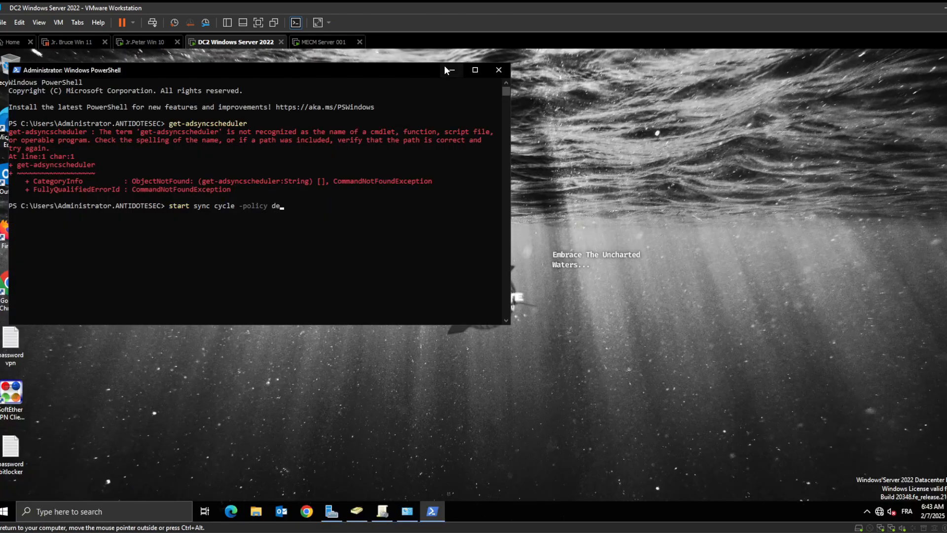
left_click(448, 70)
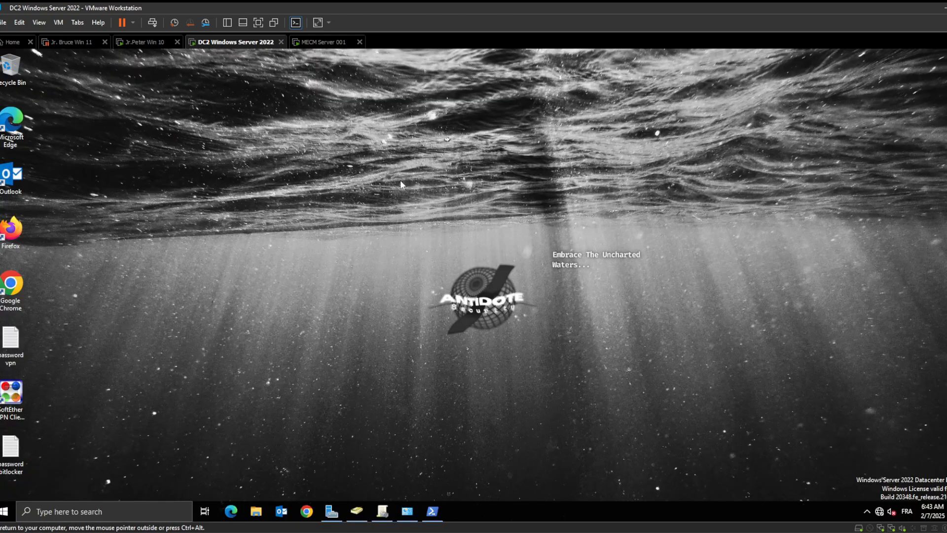
left_click(128, 513)
type("confi")
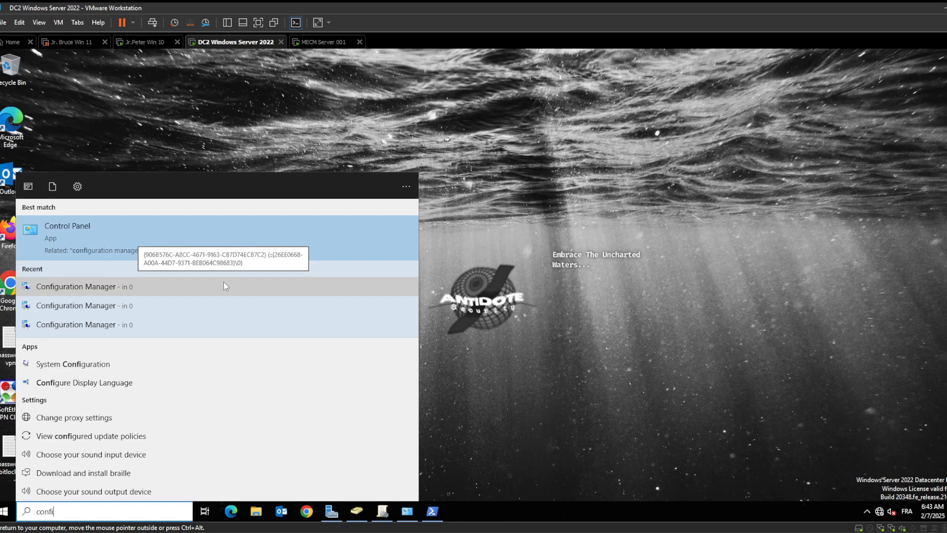
- Return to the MECM console and browse the Administration Cloud Services nodes, ending on Cloud Attach
left_click(319, 42)
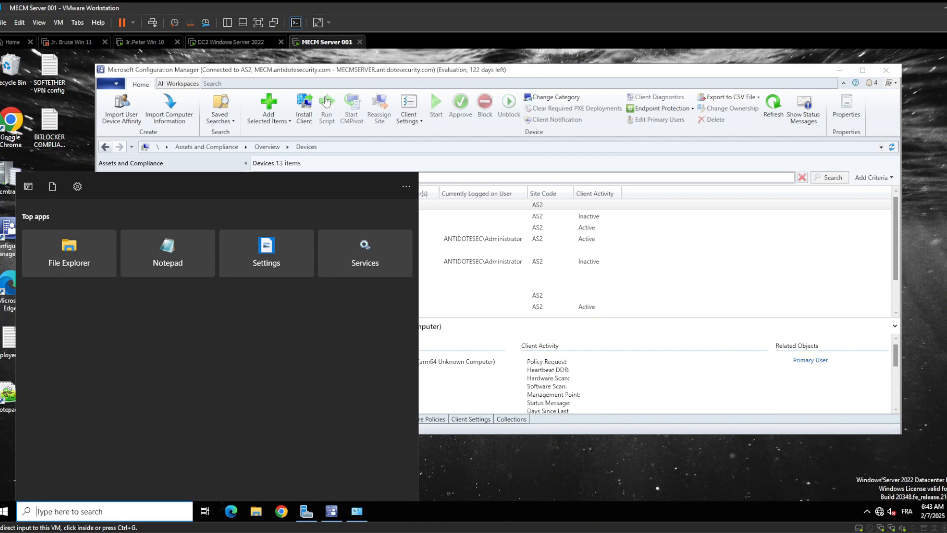
left_click(431, 70)
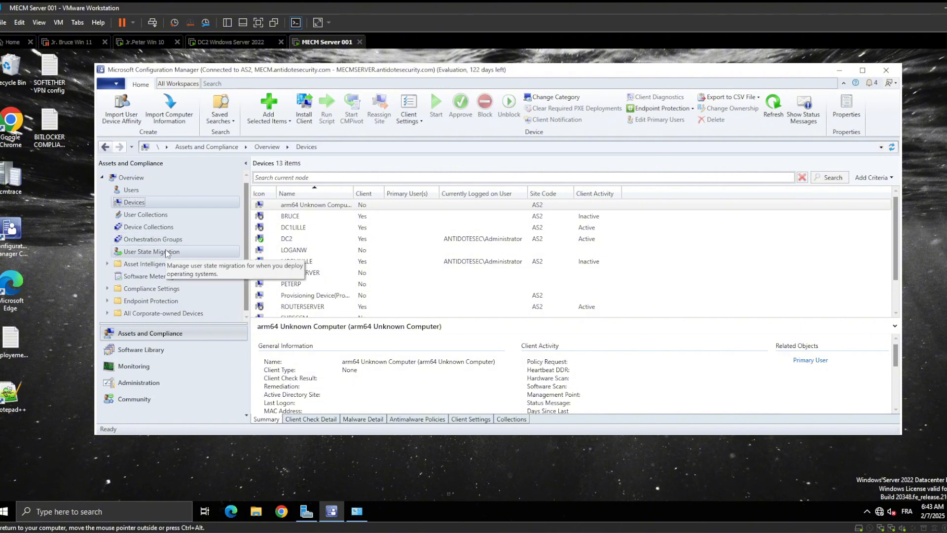
left_click(158, 381)
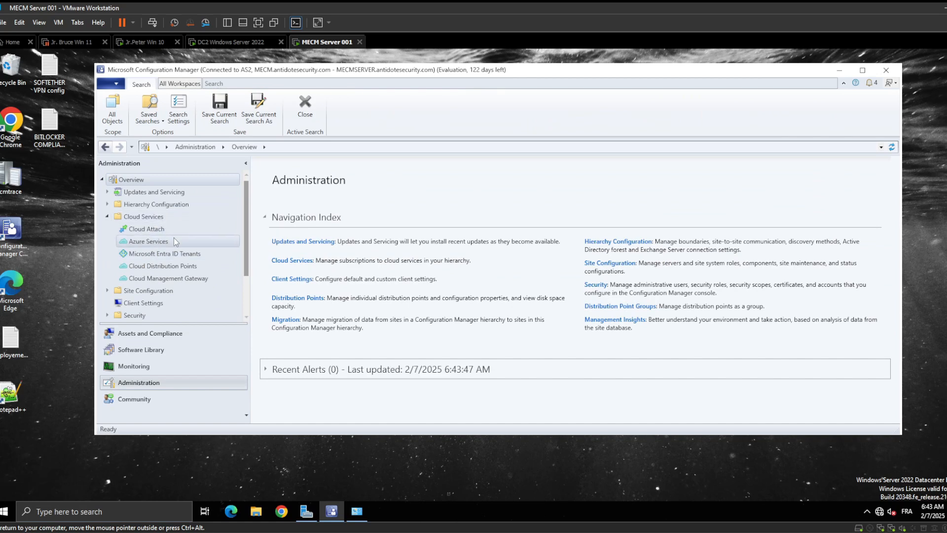
left_click(195, 256)
left_click(193, 266)
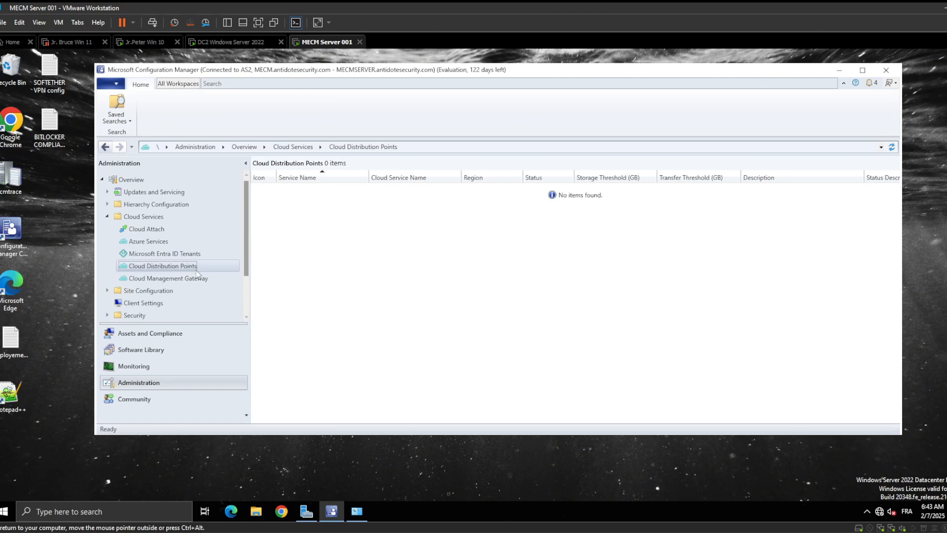
left_click(193, 279)
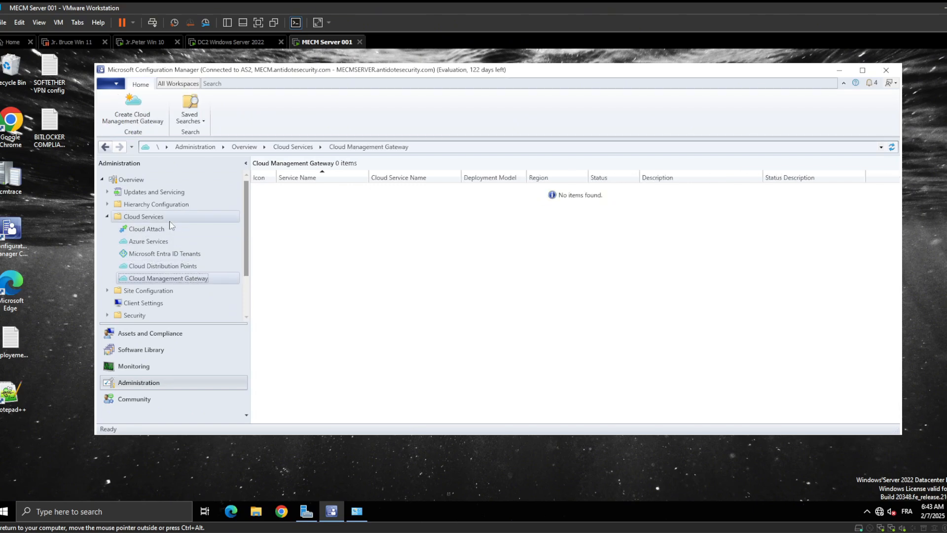
left_click(148, 229)
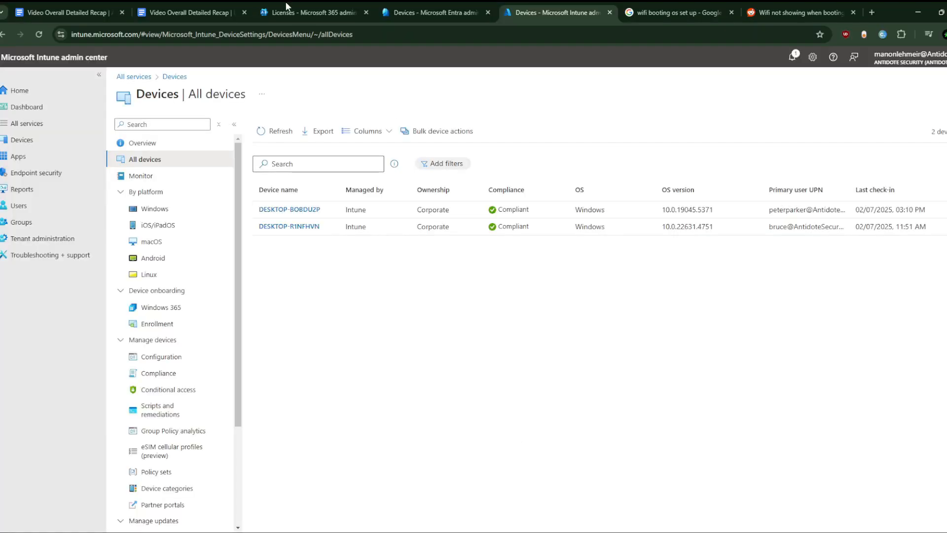
- Switch to the browser and search Google for sccm co management pilot collection
left_click(713, 4)
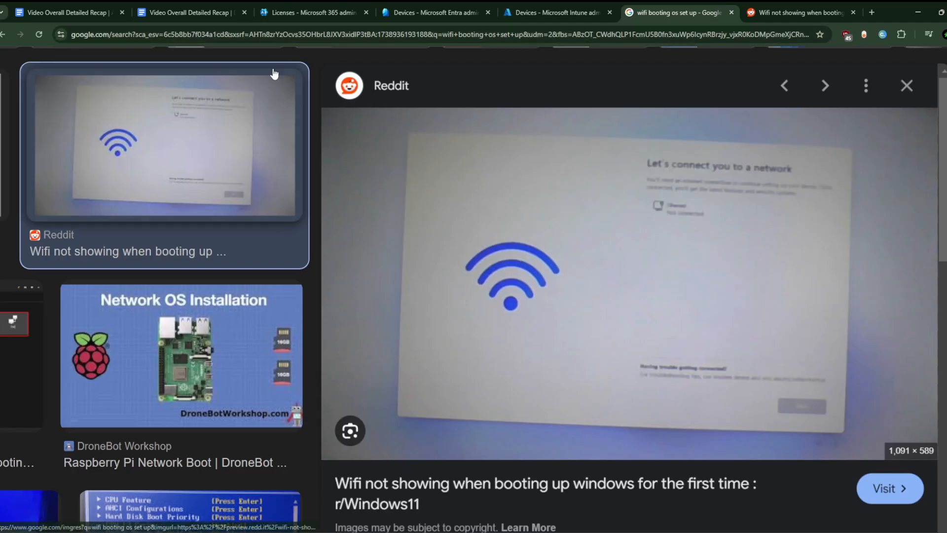
key("ctrl+l")
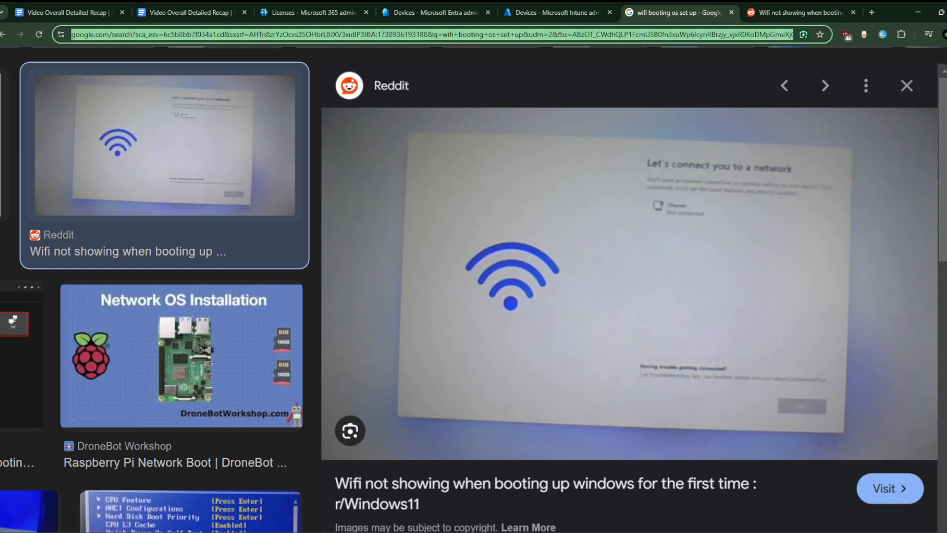
type("pilot collection")
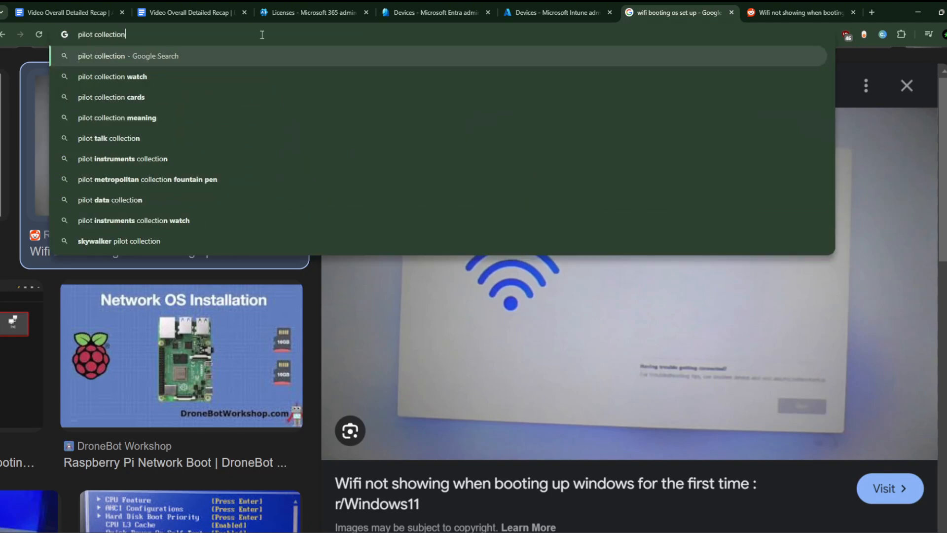
key("Home")
type("sccm co")
type(" manage")
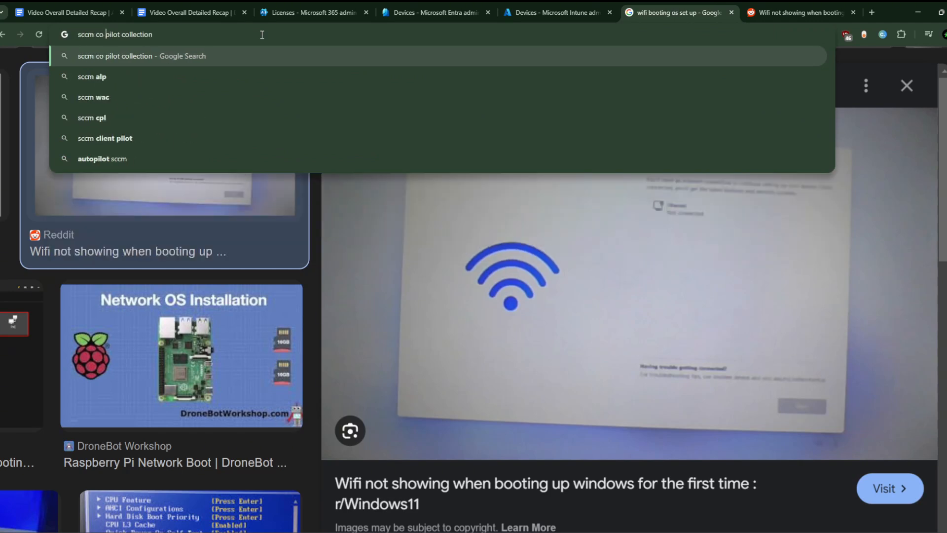
type("ment")
key("Return")
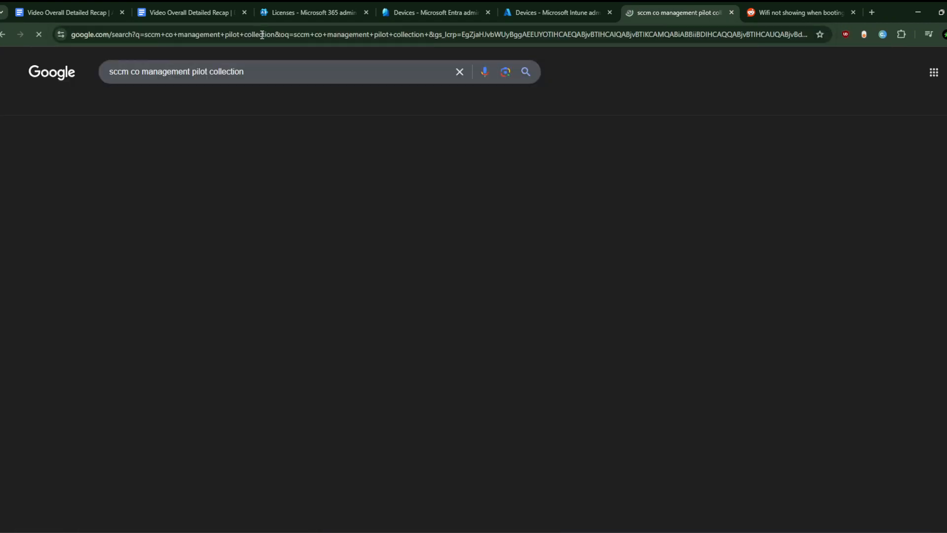
- Browse the image results and inspect the co-management workload and pilot collection screenshots
left_click(140, 105)
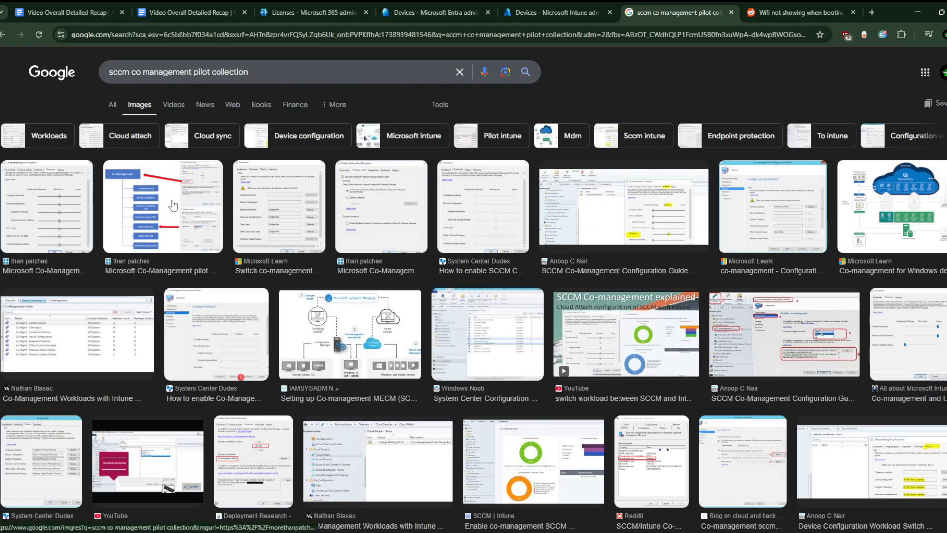
left_click(279, 210)
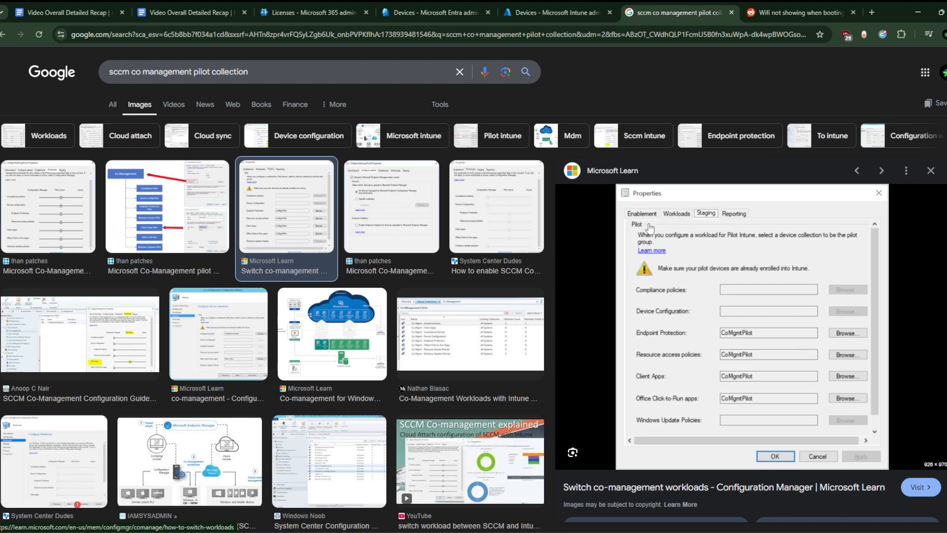
left_click(118, 342)
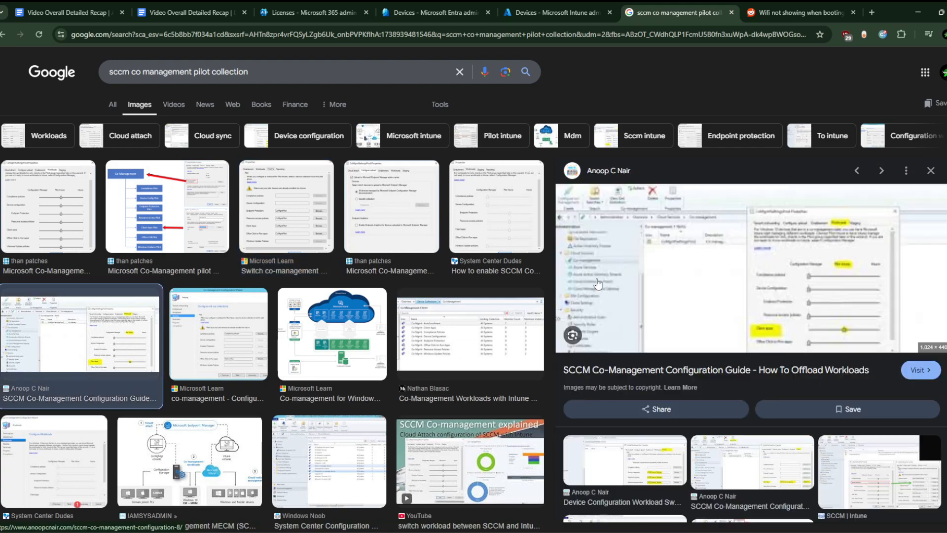
scroll(792, 261, "up", 5)
scroll(792, 262, "up", 2)
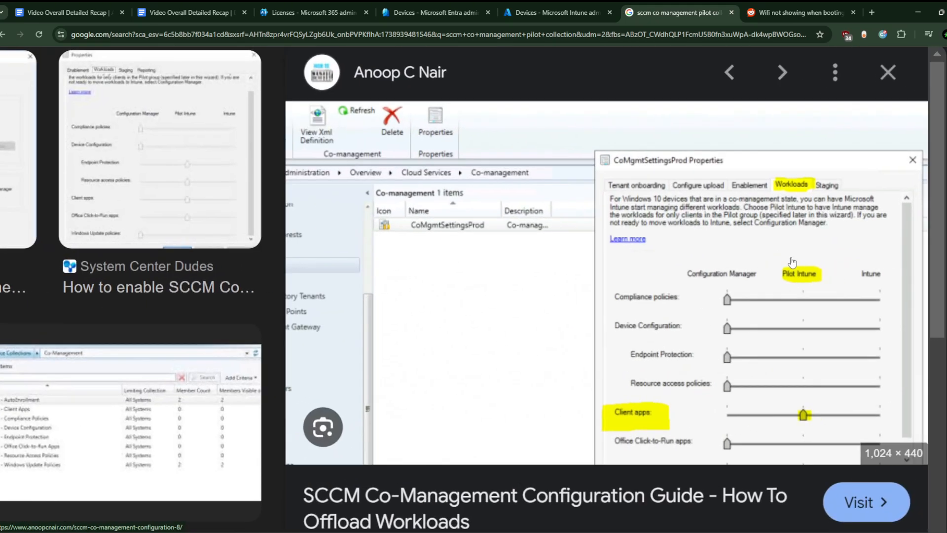
scroll(776, 296, "down", 1)
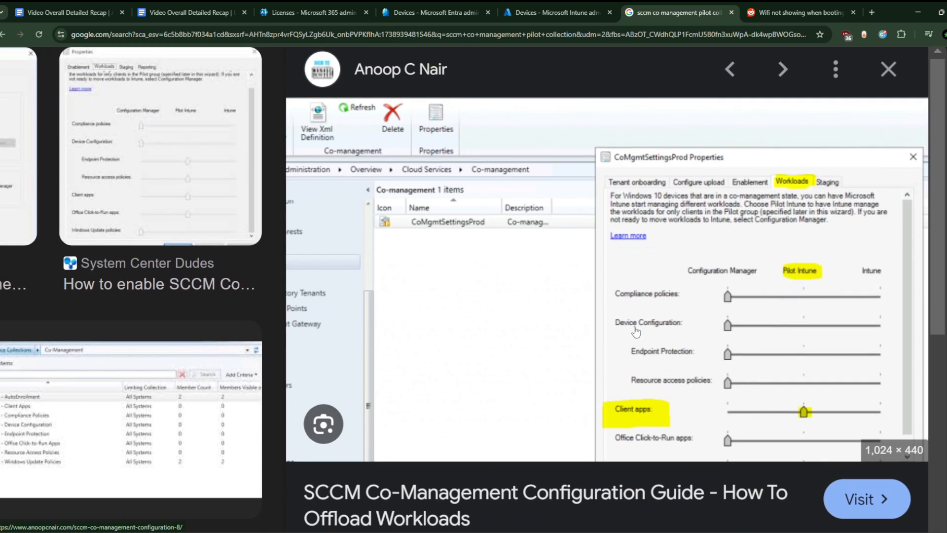
scroll(656, 416, "down", 1)
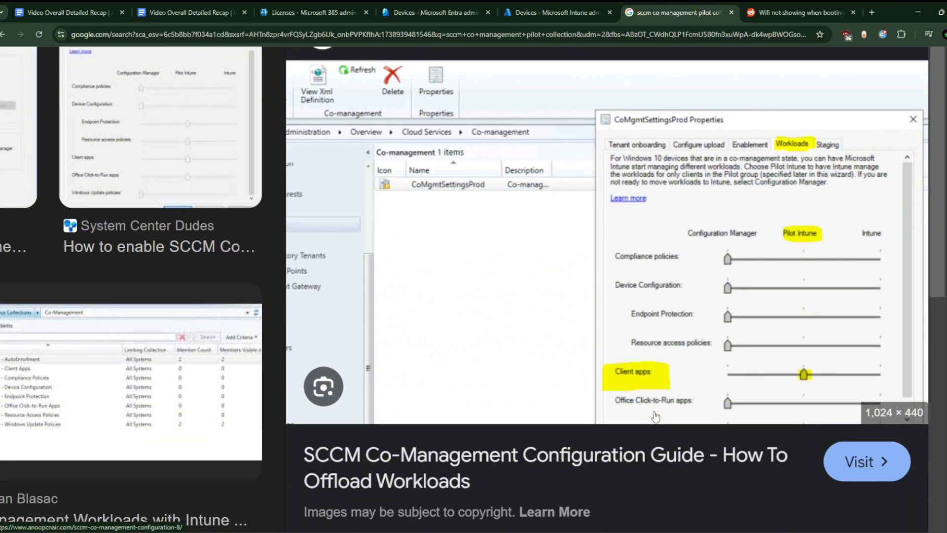
scroll(661, 406, "up", 1)
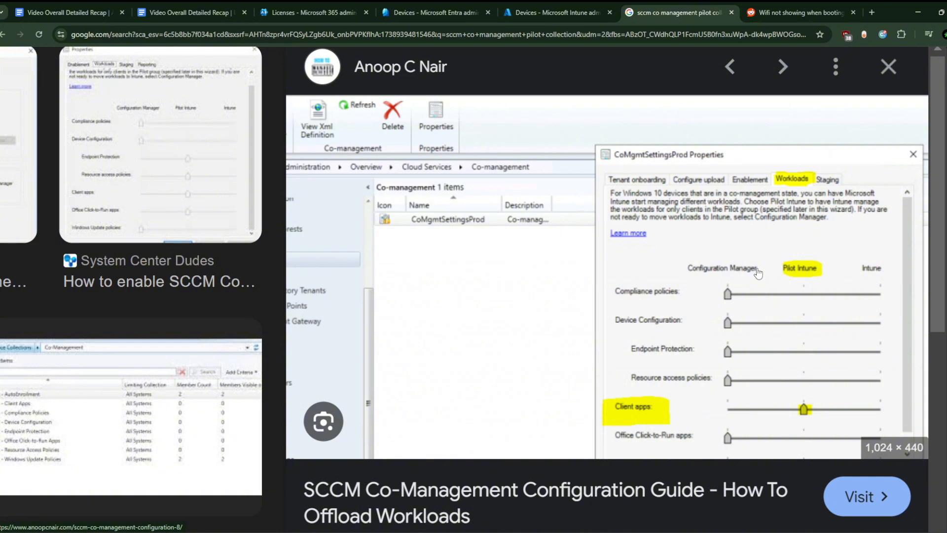
- Open the recap document at the SCCM Co-Management Enrollment Issues scenario and minimize the browser
left_click(247, 2)
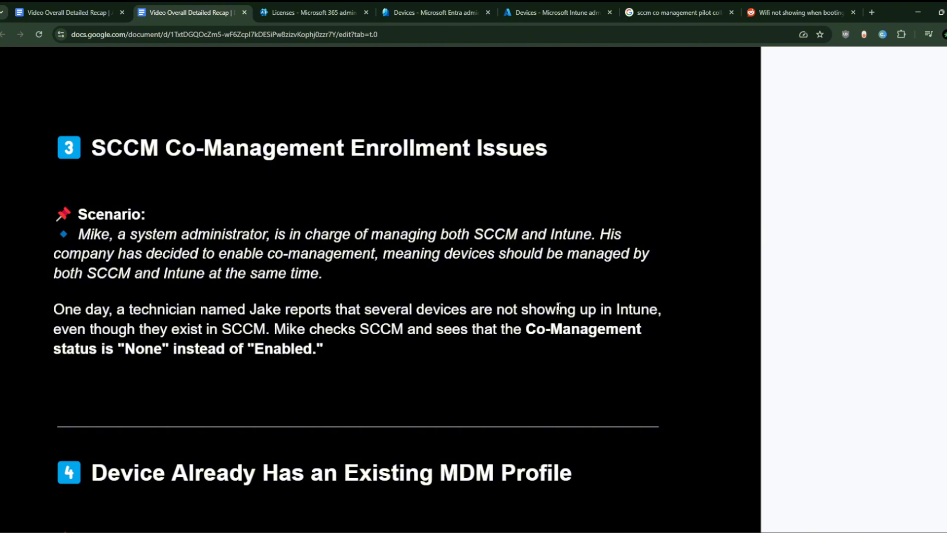
left_click(917, 11)
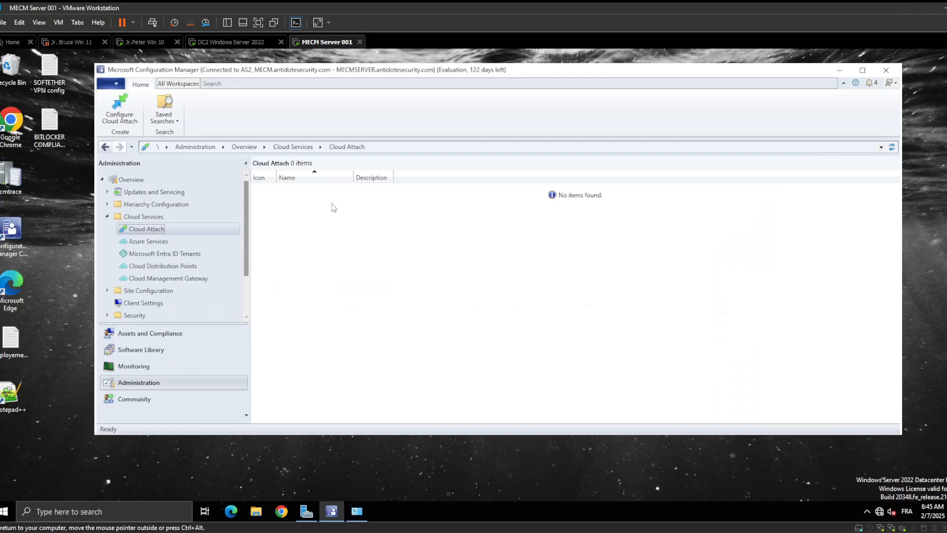
mouse_move(609, 531)
left_click(839, 70)
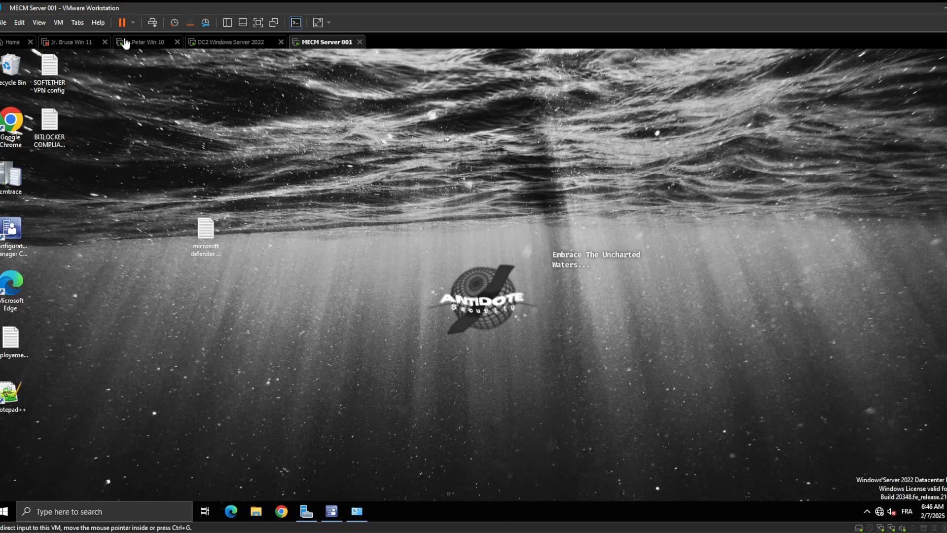
left_click(241, 43)
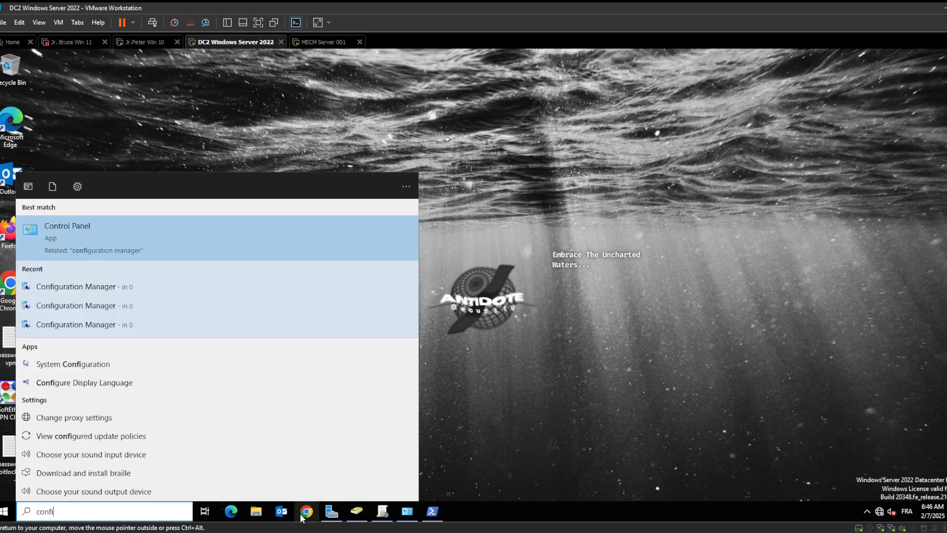
left_click(255, 513)
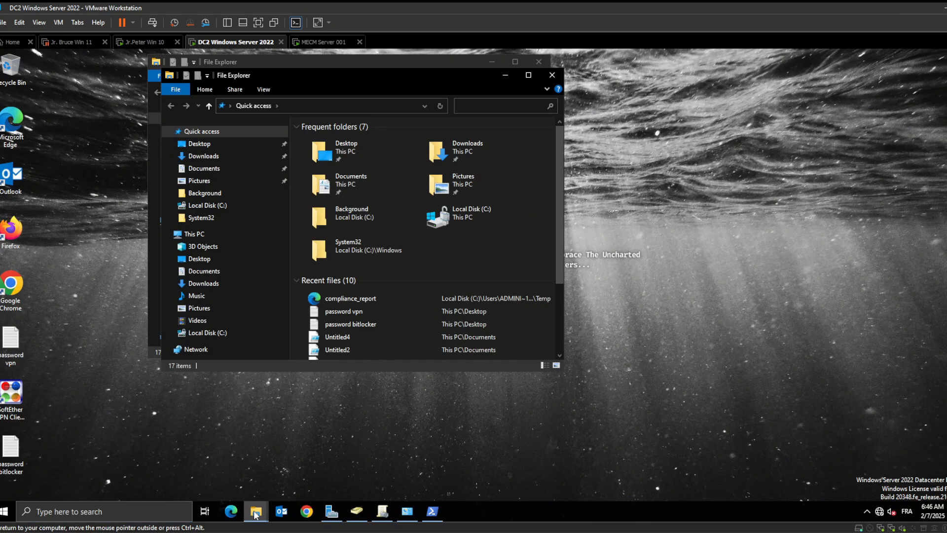
left_click(501, 76)
left_click(493, 67)
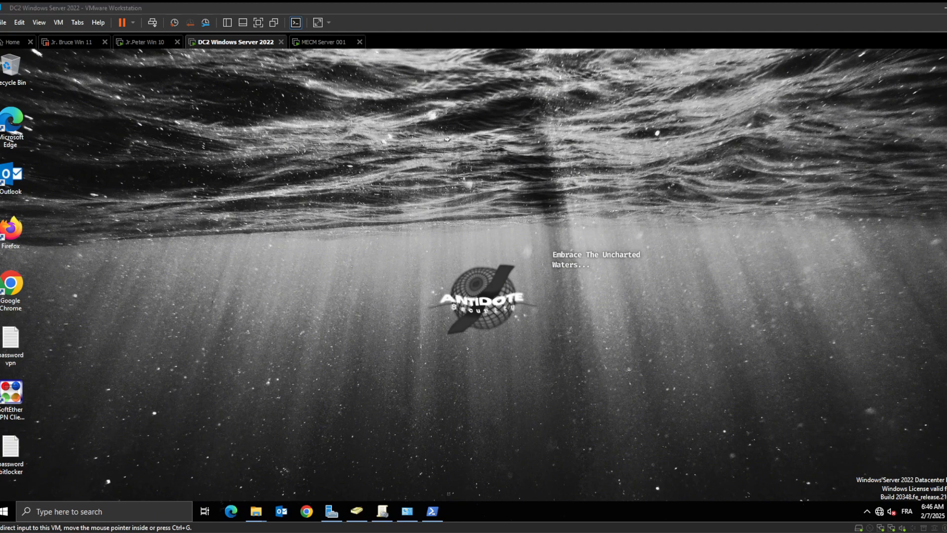
- Return to the recap document and scroll to the Device Already Has an Existing MDM Profile scenario
key("alt+Tab")
scroll(523, 367, "down", 7)
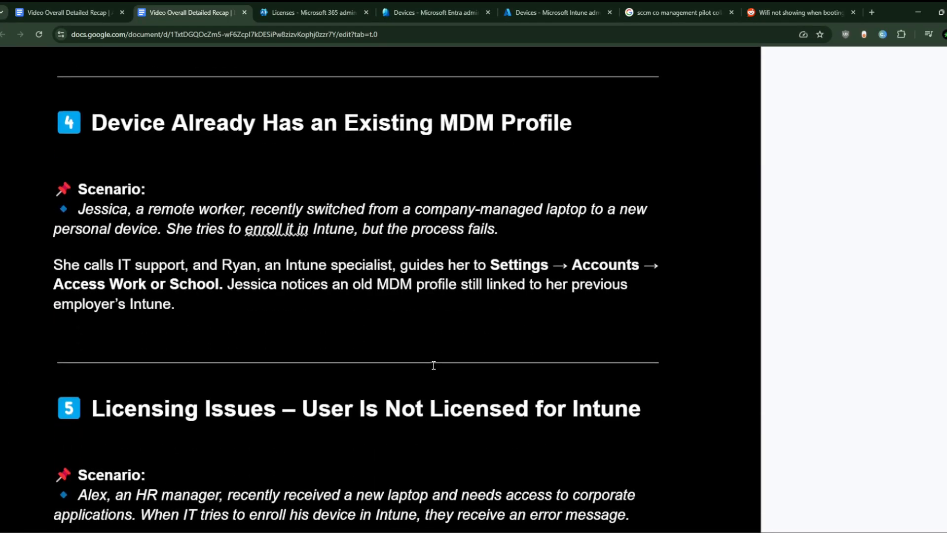
- Switch to the Windows 10 virtual machine and review its work account management details and dsregcmd /status output
scroll(434, 365, "up", 1)
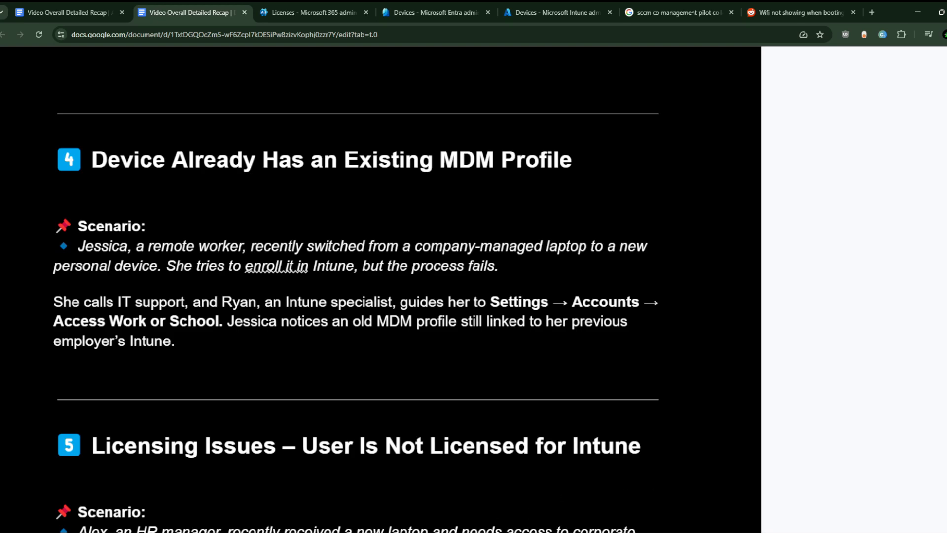
key("alt+Tab")
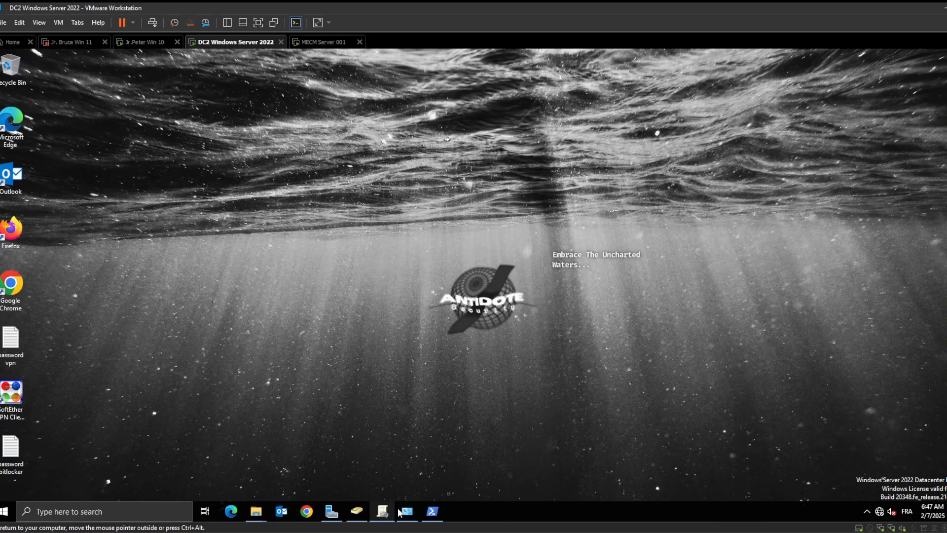
left_click(432, 511)
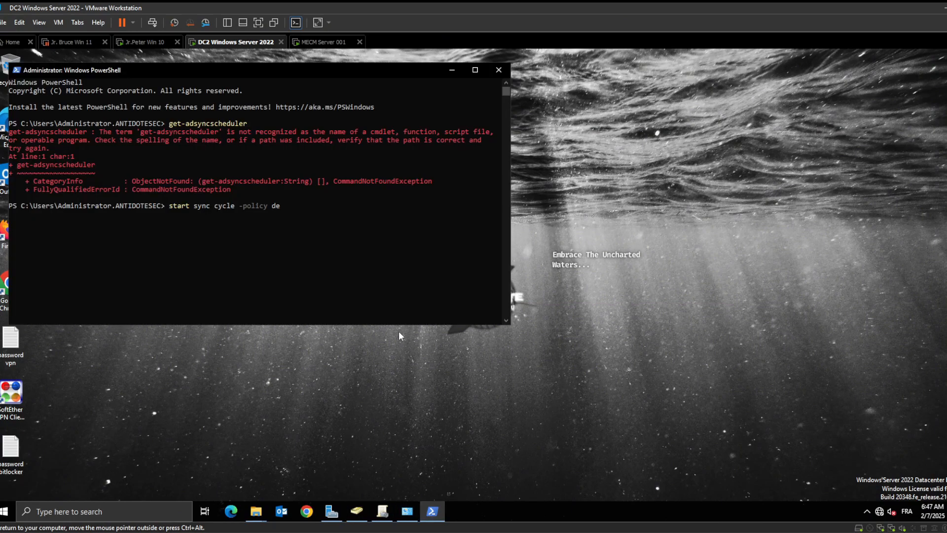
left_click(151, 42)
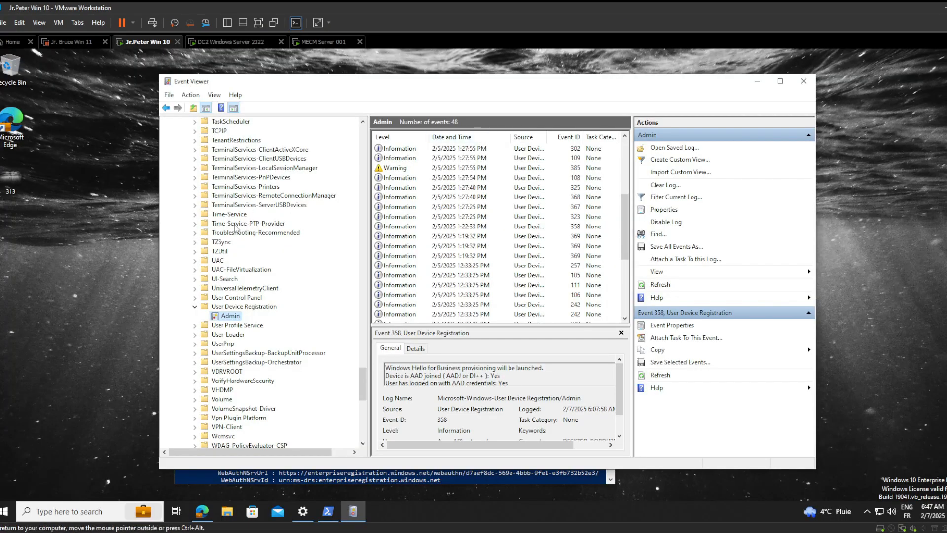
left_click(757, 81)
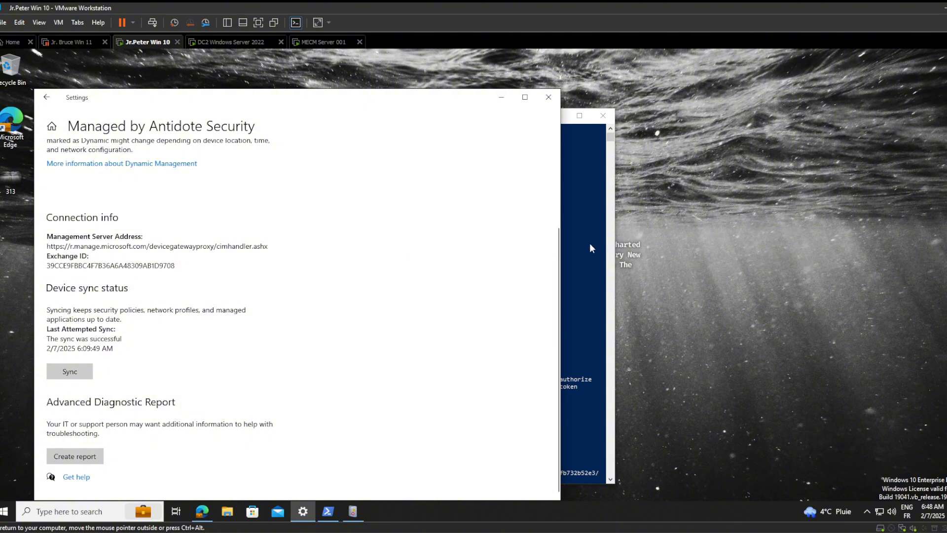
left_click(580, 167)
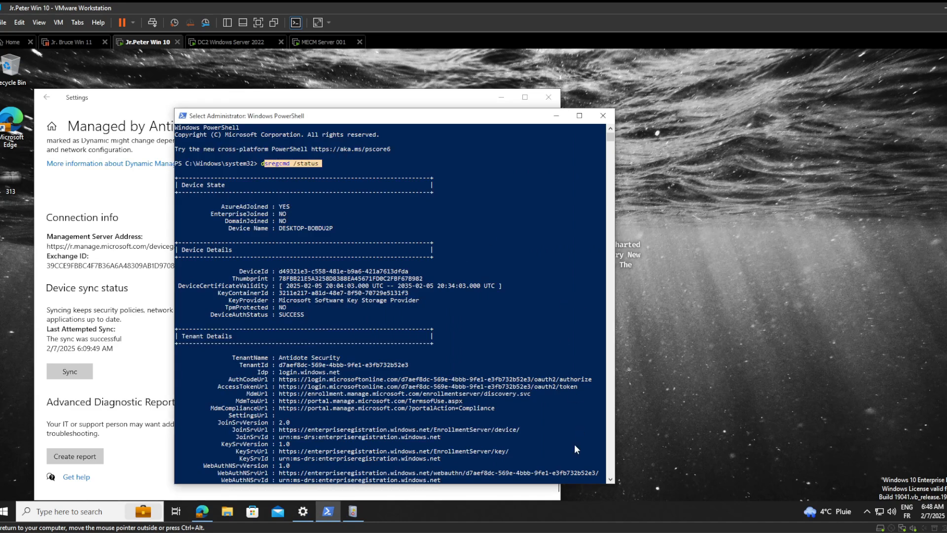
- Return to the browser and open the Windows device enrollment options in the Intune admin center
mouse_move(587, 532)
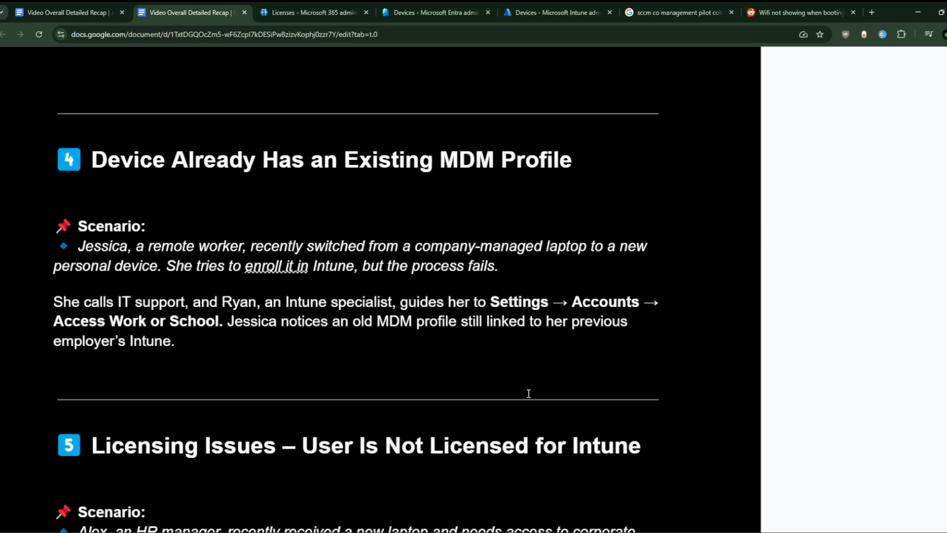
scroll(526, 392, "down", 5)
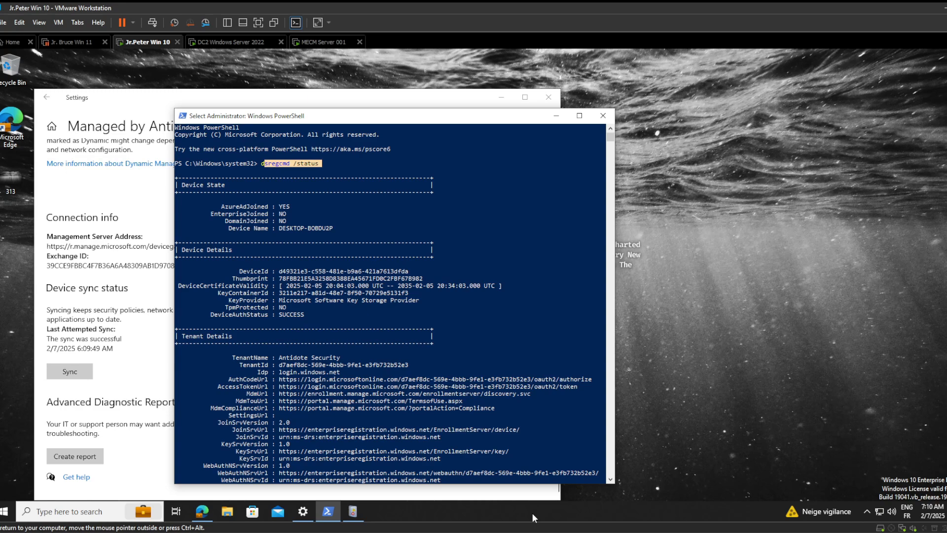
mouse_move(587, 531)
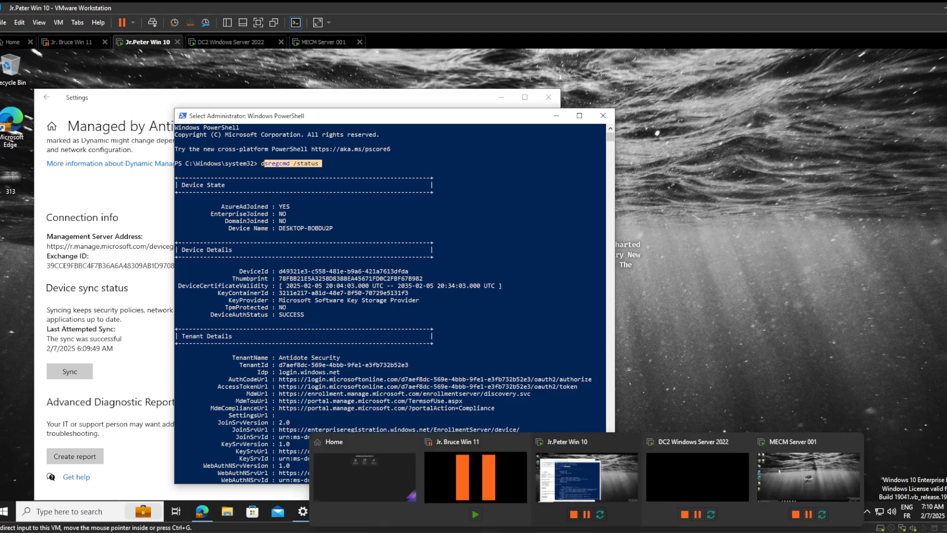
left_click(466, 531)
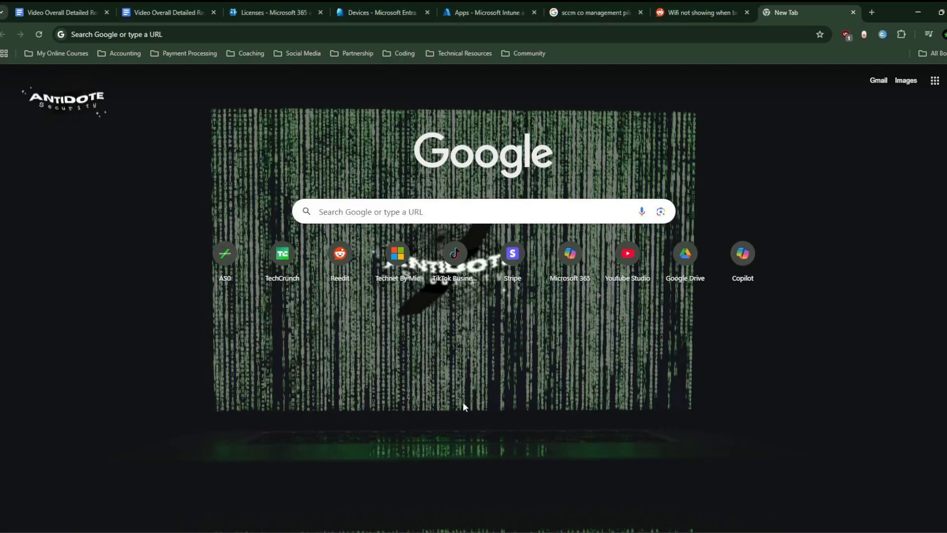
left_click(479, 2)
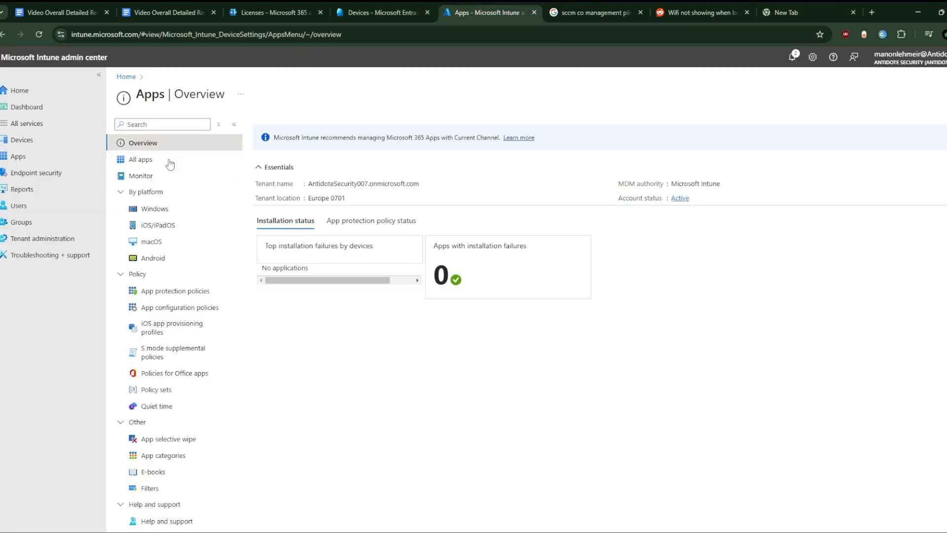
left_click(29, 140)
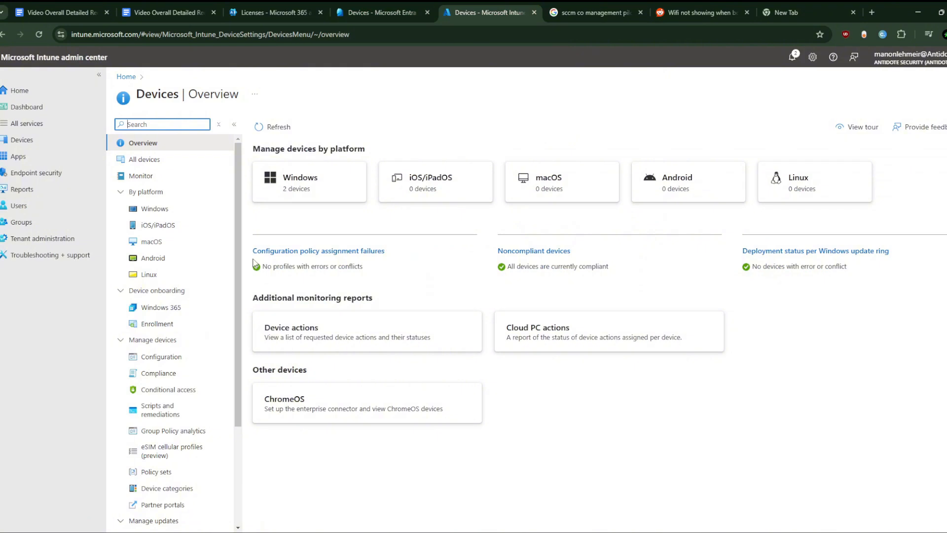
left_click(182, 324)
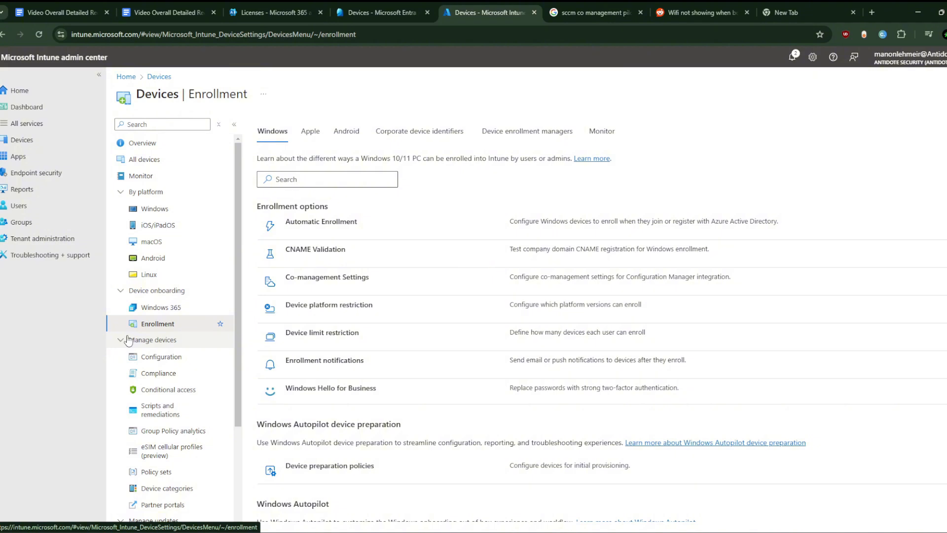
- Start creating a Windows device platform restriction named erger and continue to platform settings
left_click(331, 306)
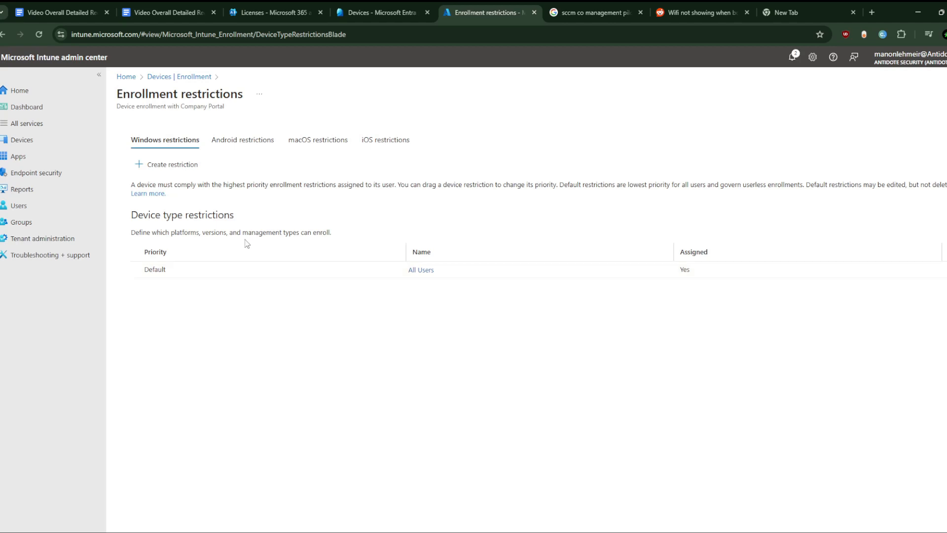
left_click(148, 164)
type("erger")
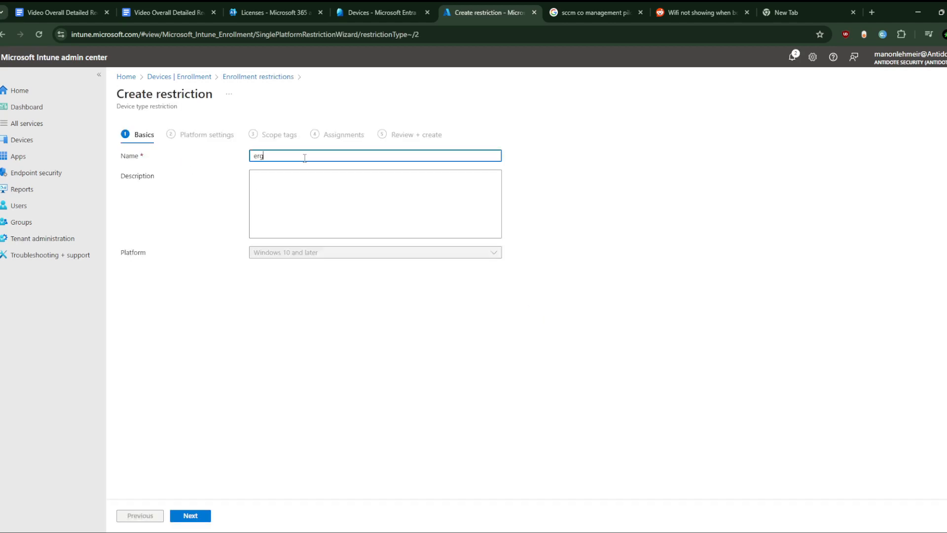
left_click(191, 516)
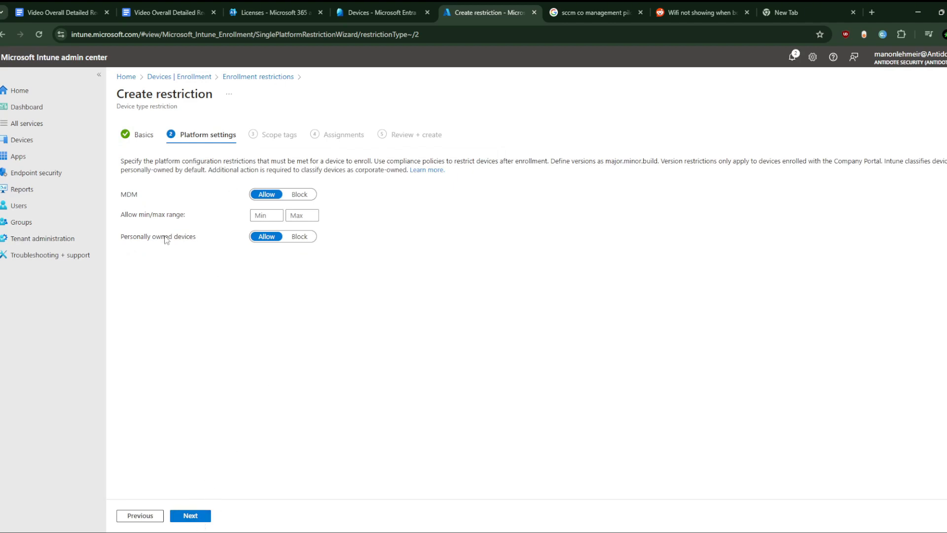
- Set personally owned devices to Block, then switch it back to Allow
left_click(308, 242)
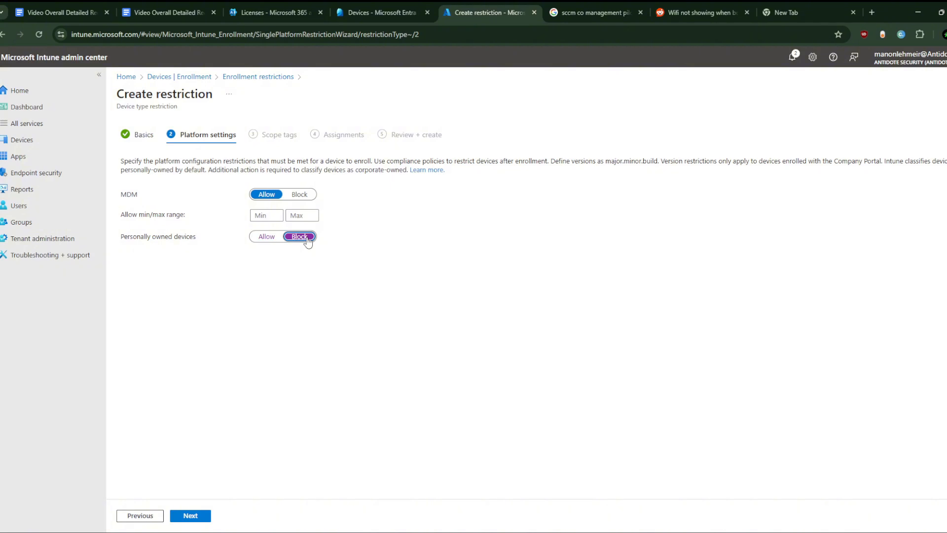
left_click(264, 237)
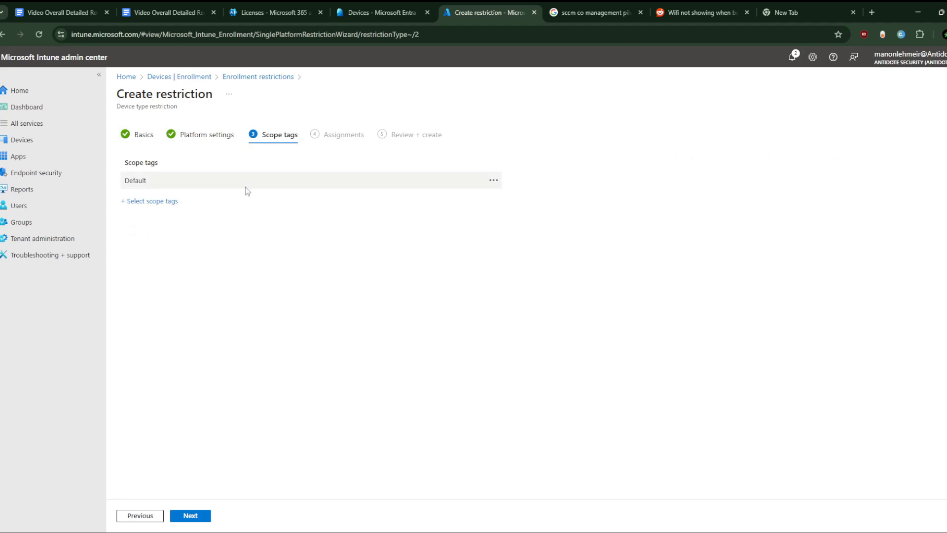
- Open the scope tag picker, try searching for tags, and close it without changes
left_click(165, 203)
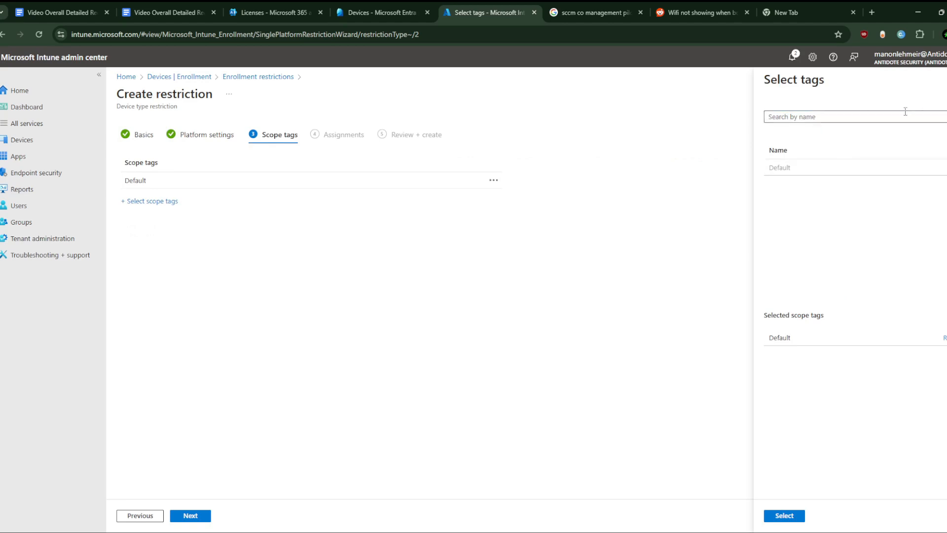
left_click(941, 78)
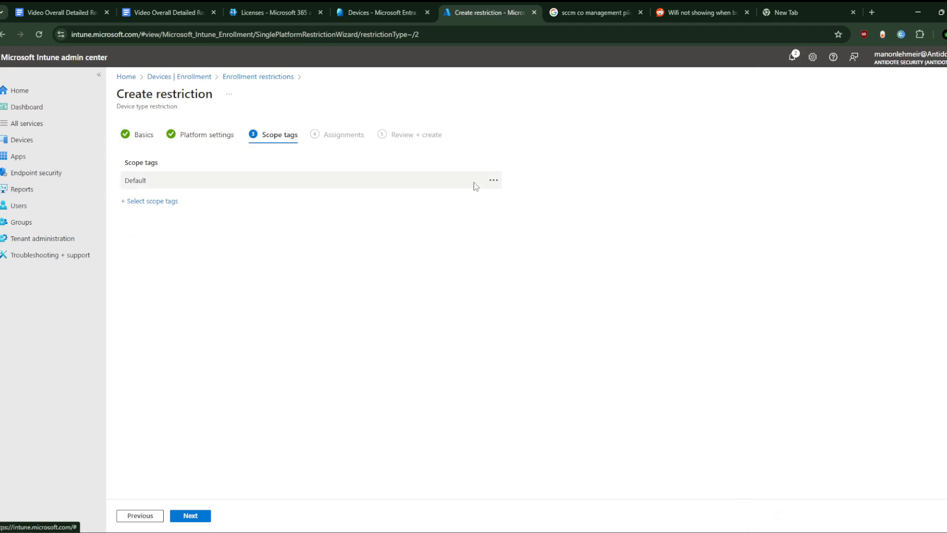
left_click(132, 202)
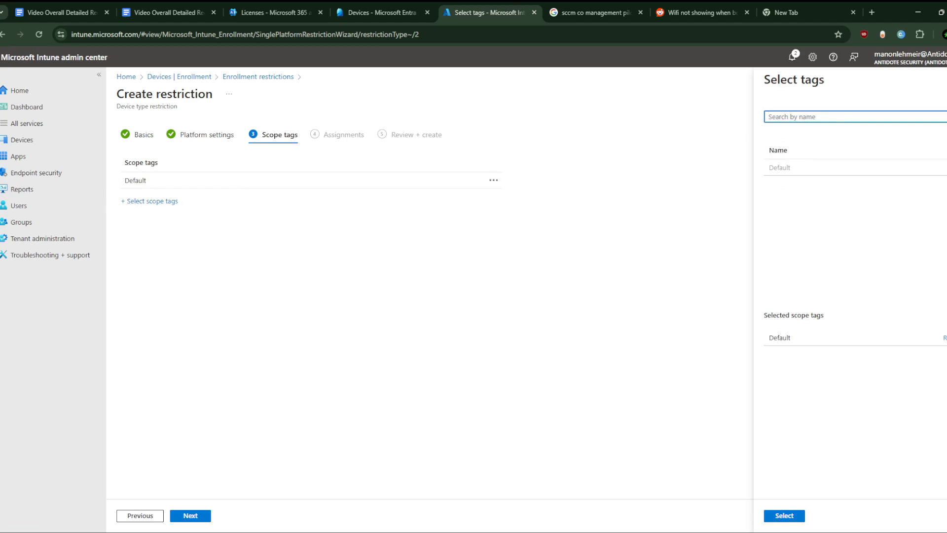
left_click(926, 93)
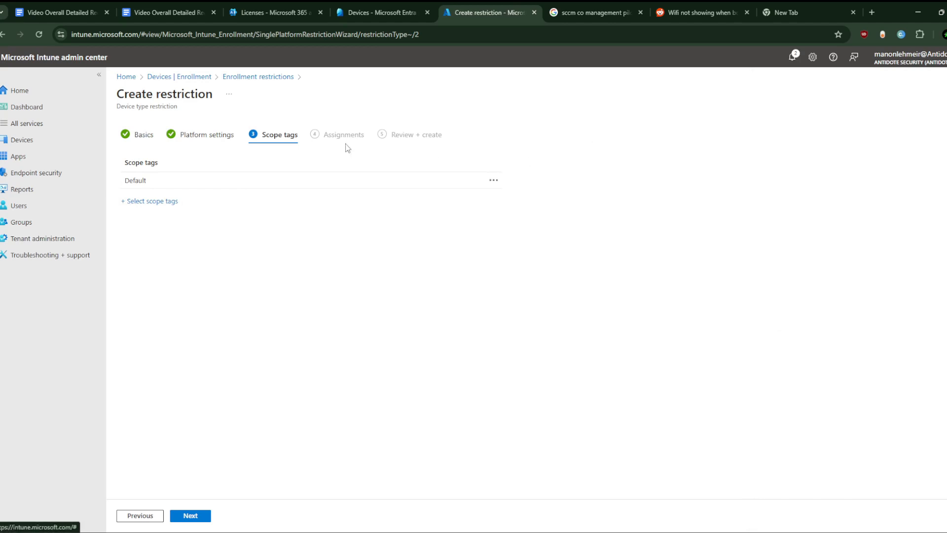
left_click(493, 180)
left_click(159, 200)
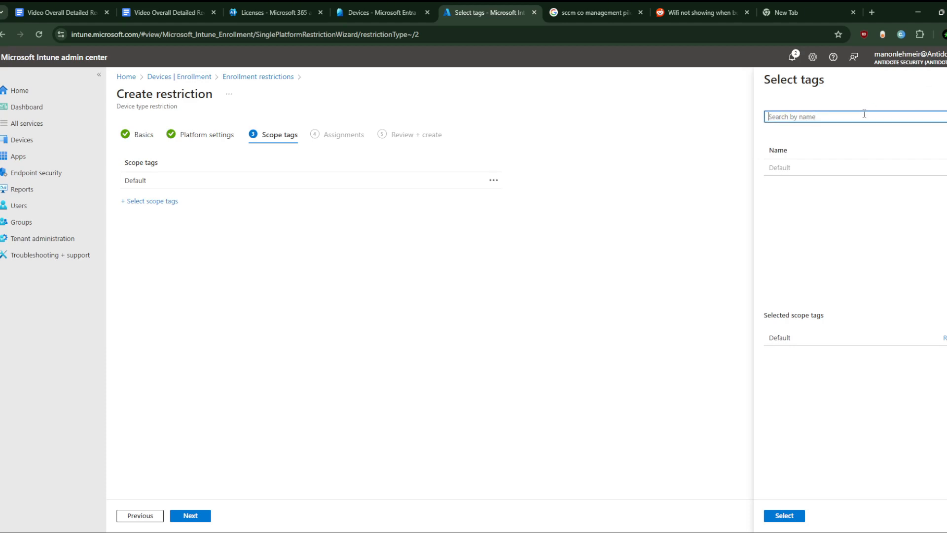
type("d")
key("BackSpace")
type("d")
key("BackSpace")
type("co")
key("BackSpace")
key("Escape")
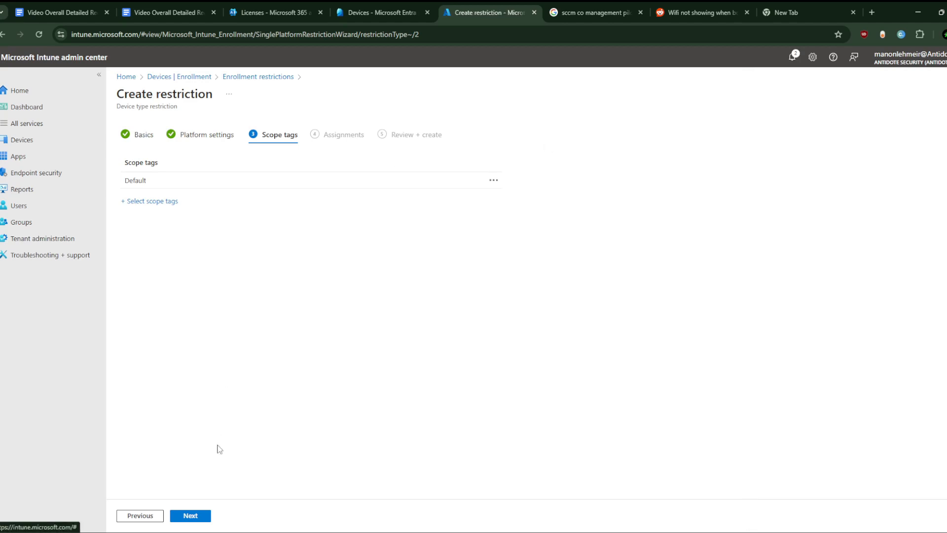
- In assignments, check the Science employee Department group, then close the group picker without selecting
left_click(191, 516)
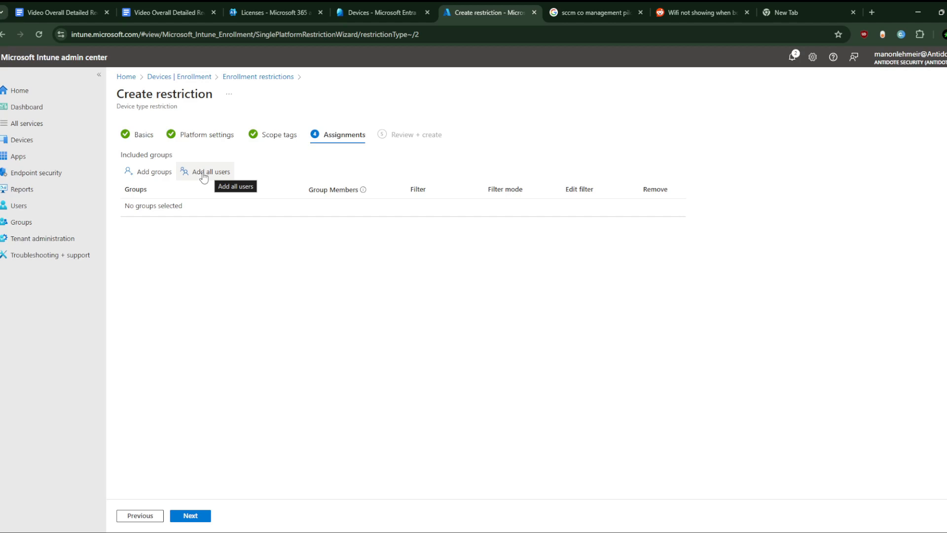
left_click(161, 174)
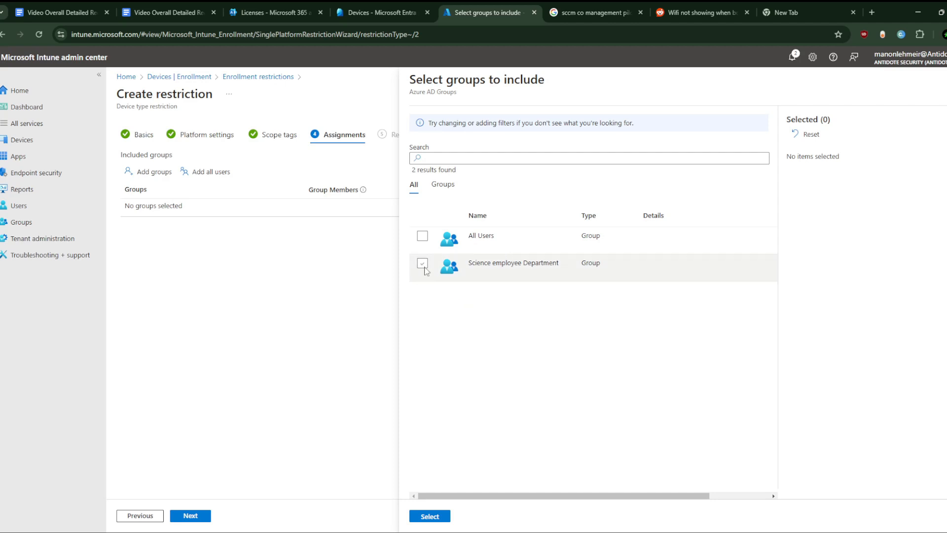
left_click(423, 265)
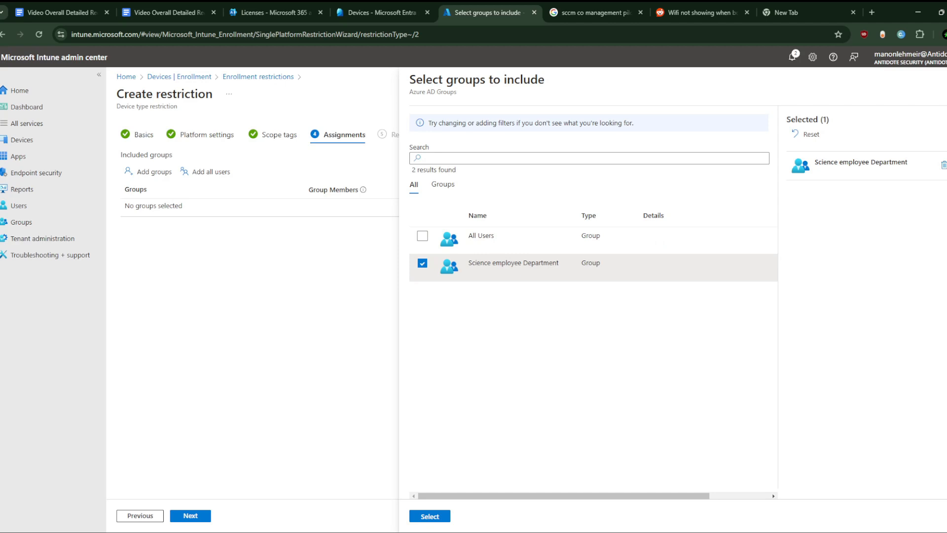
left_click(946, 80)
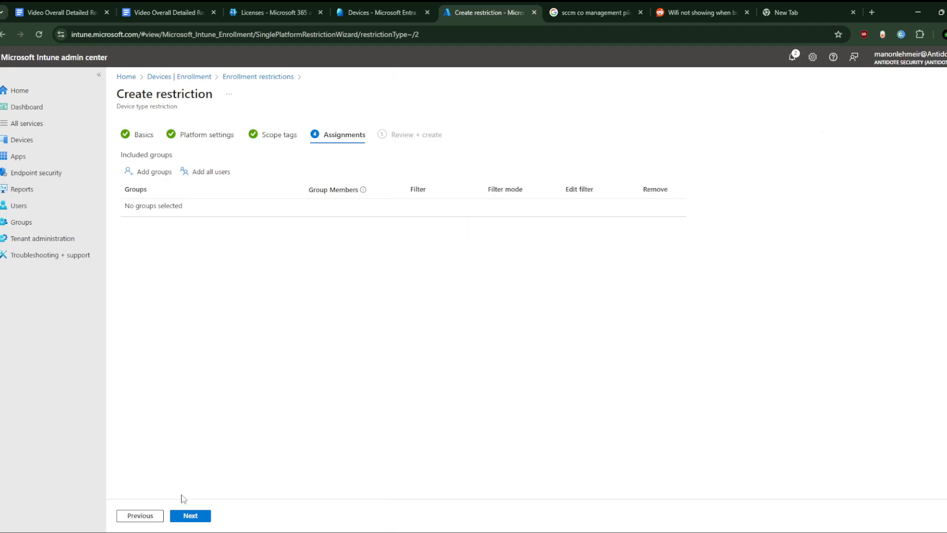
- Step back through the wizard and leave it, discarding the unsaved restriction
left_click(140, 516)
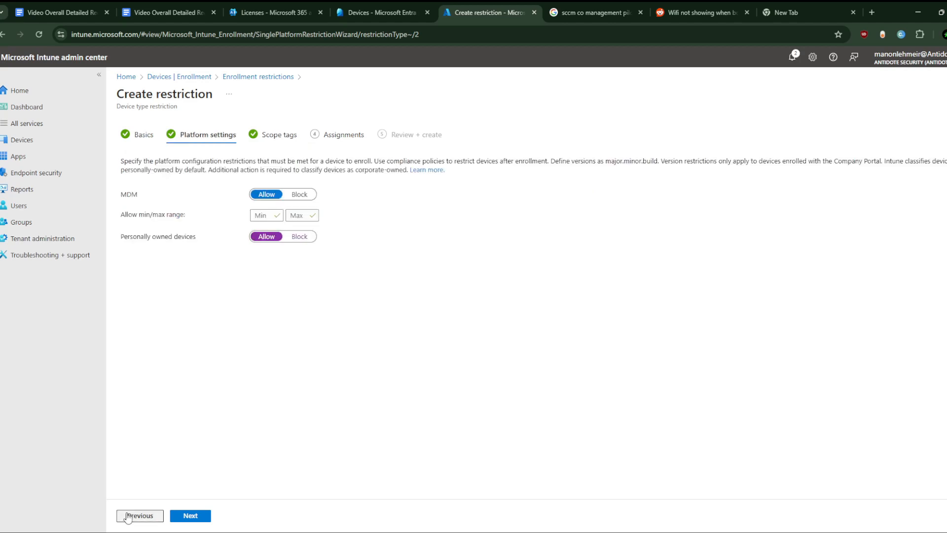
left_click(138, 515)
left_click(191, 77)
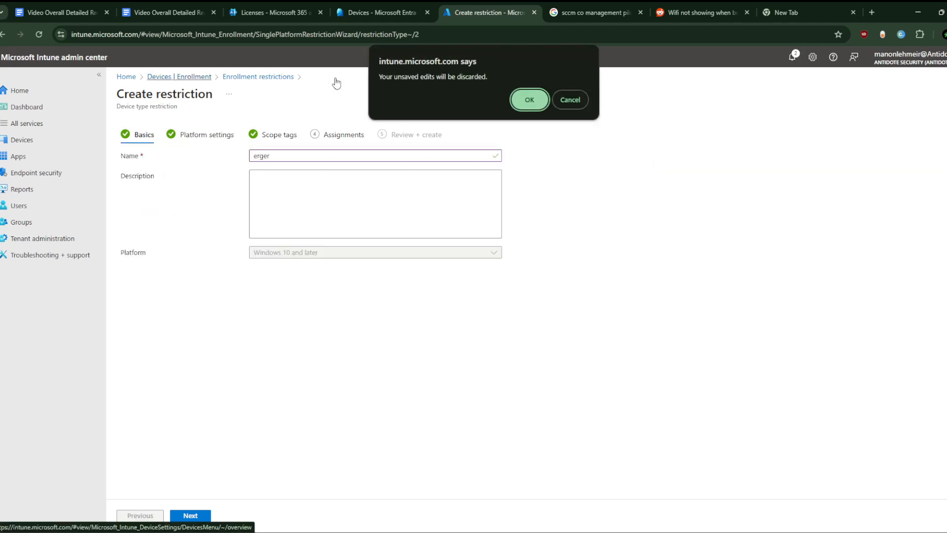
left_click(534, 102)
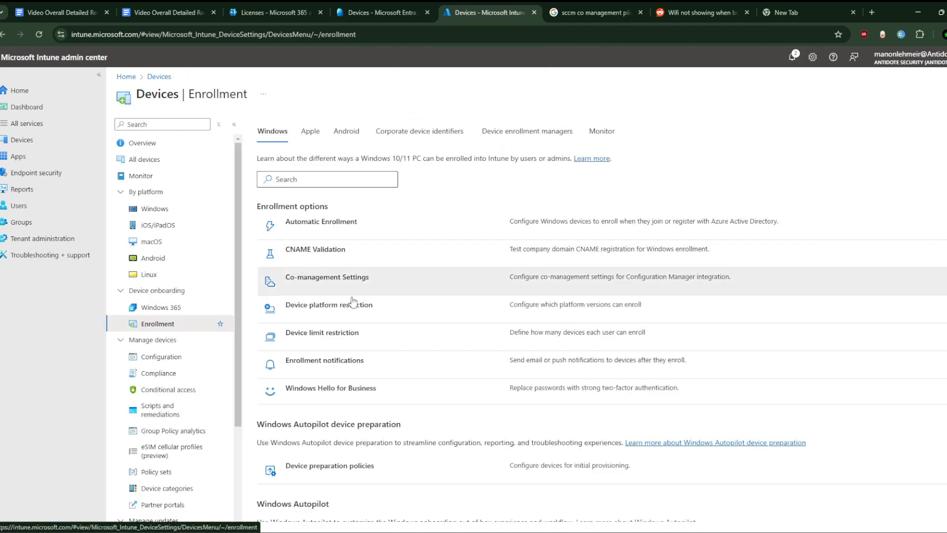
- Open the Windows device limit restrictions and start a new restriction named lkcdxvns
left_click(341, 338)
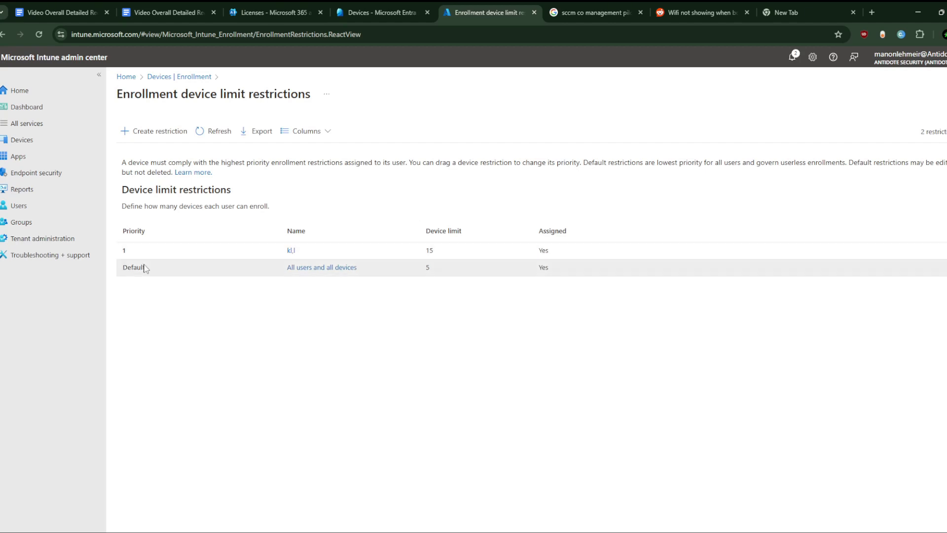
left_click(149, 131)
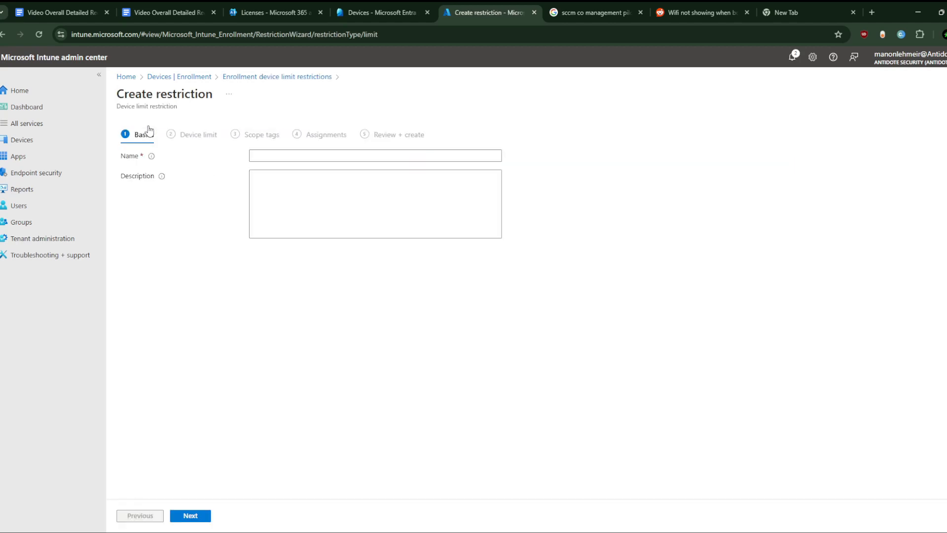
left_click(281, 156)
type("lkcdxvns")
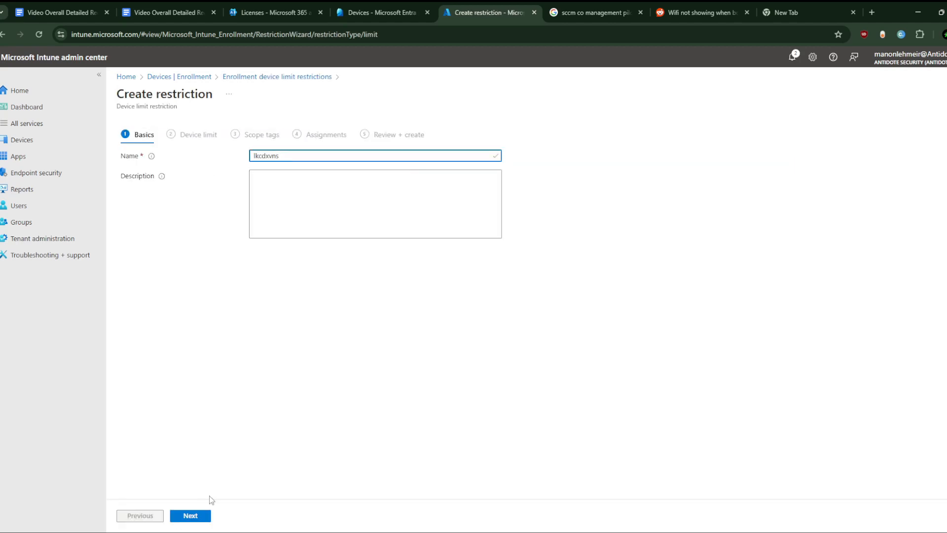
left_click(193, 516)
- Set the restriction's device limit to 10 and advance past scope tags to assignments
left_click(308, 184)
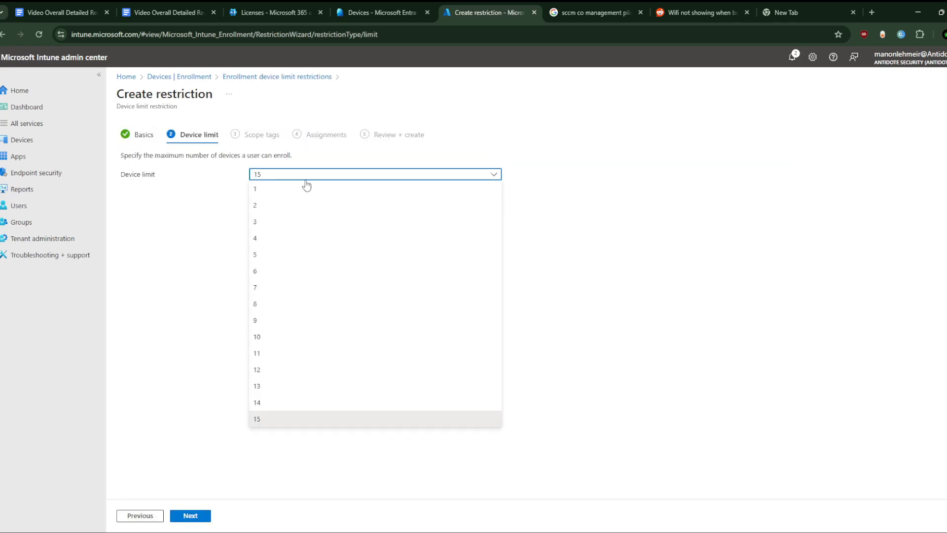
left_click(268, 340)
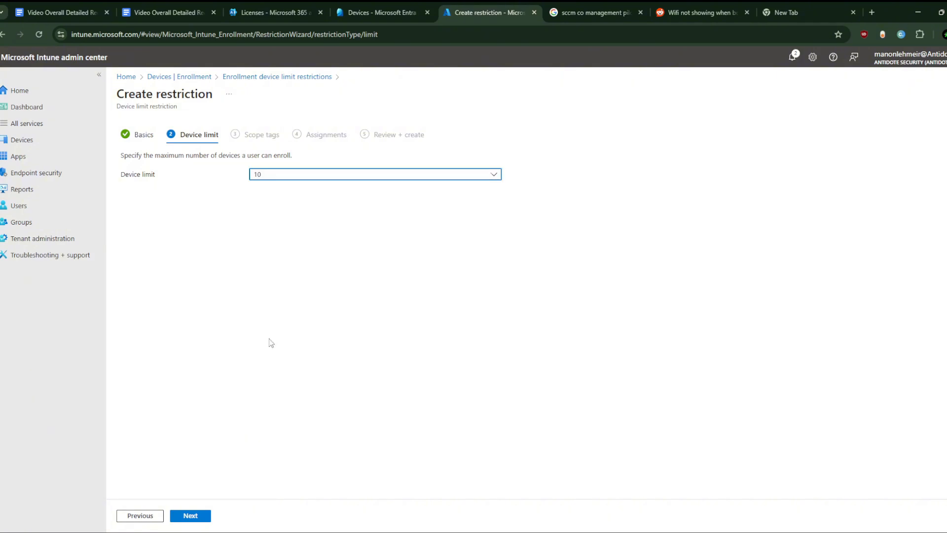
left_click(186, 516)
left_click(203, 514)
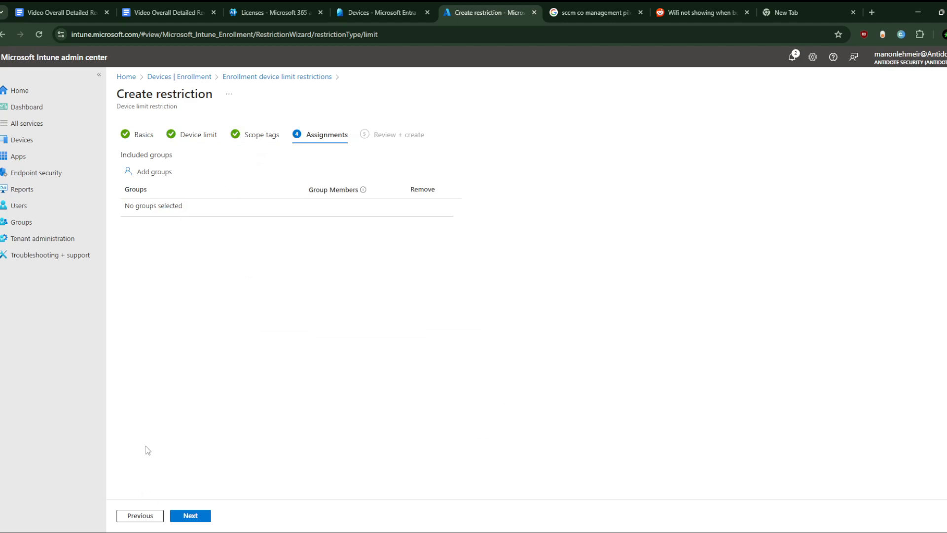
- Open the include-groups picker, close it without selecting, and leave the wizard discarding the unsaved restriction
left_click(152, 173)
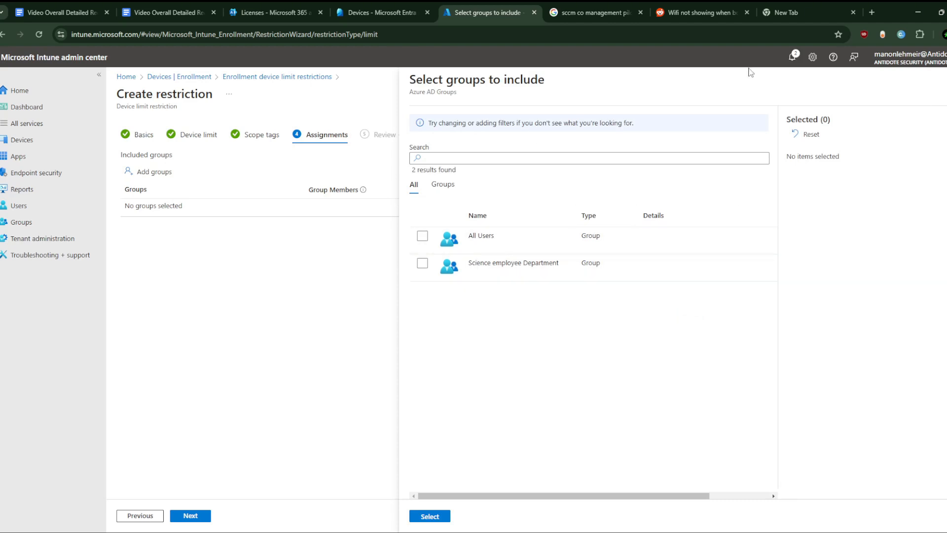
left_click(945, 79)
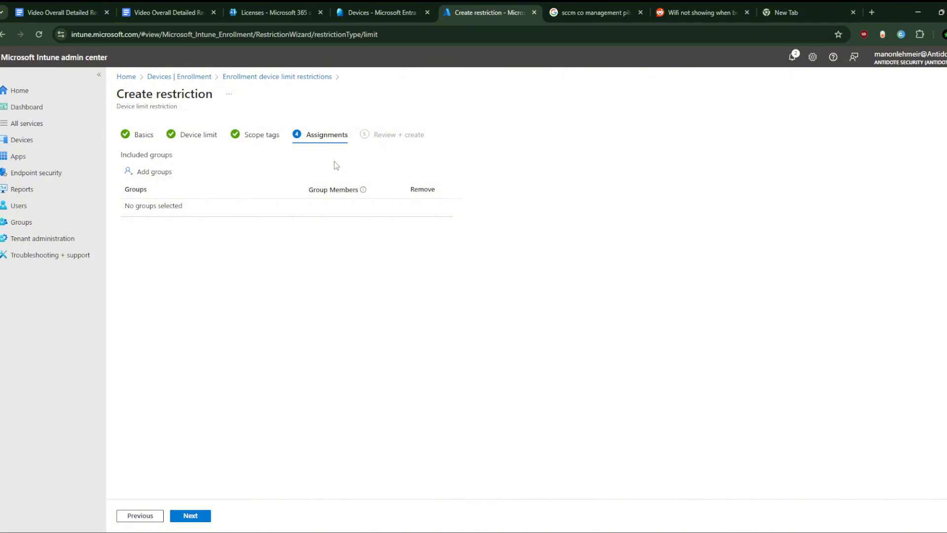
left_click(144, 133)
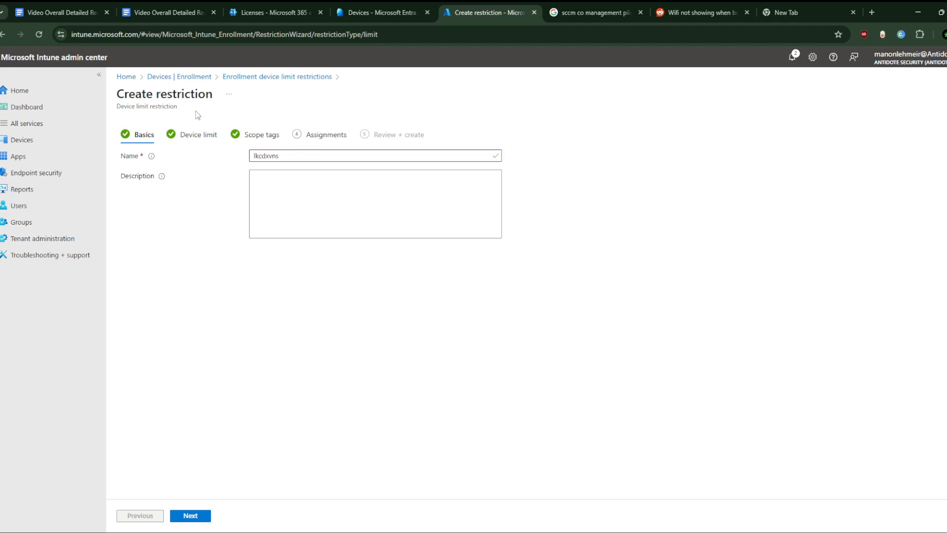
left_click(180, 78)
left_click(539, 100)
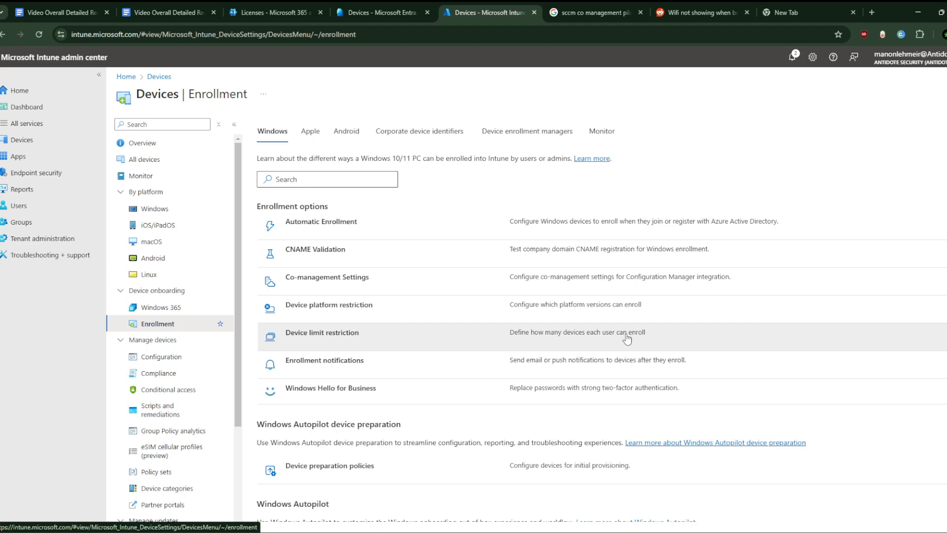
- Review the device limit restrictions list, then navigate from Home through Devices back to Enrollment
left_click(333, 340)
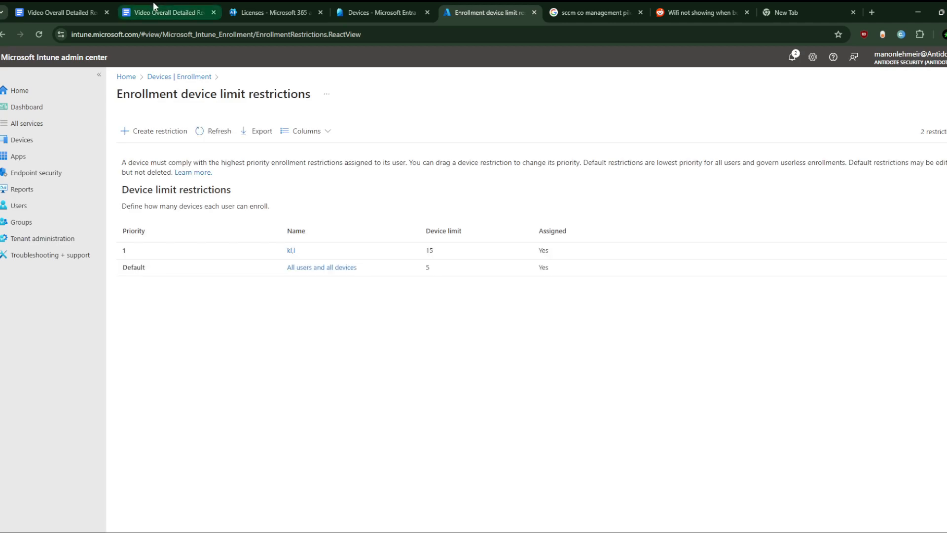
left_click(127, 77)
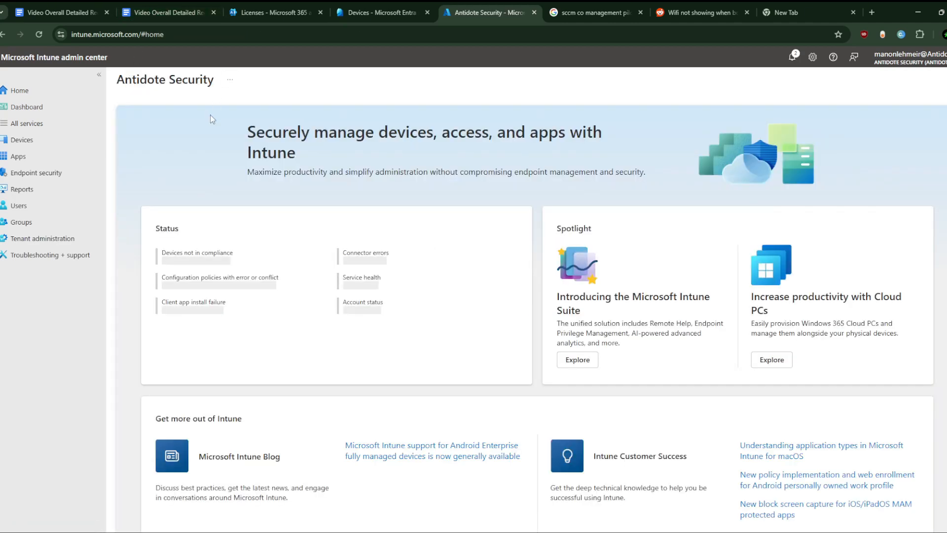
left_click(25, 140)
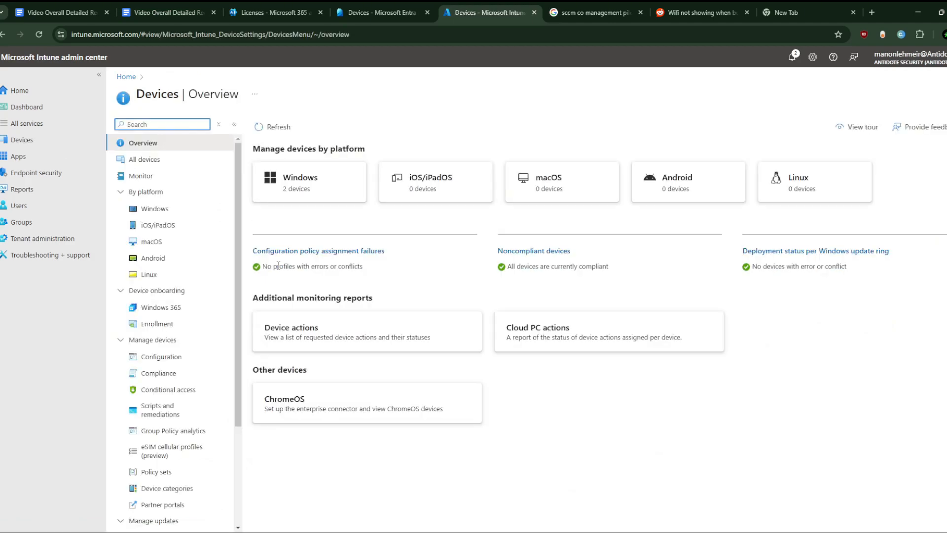
left_click(167, 326)
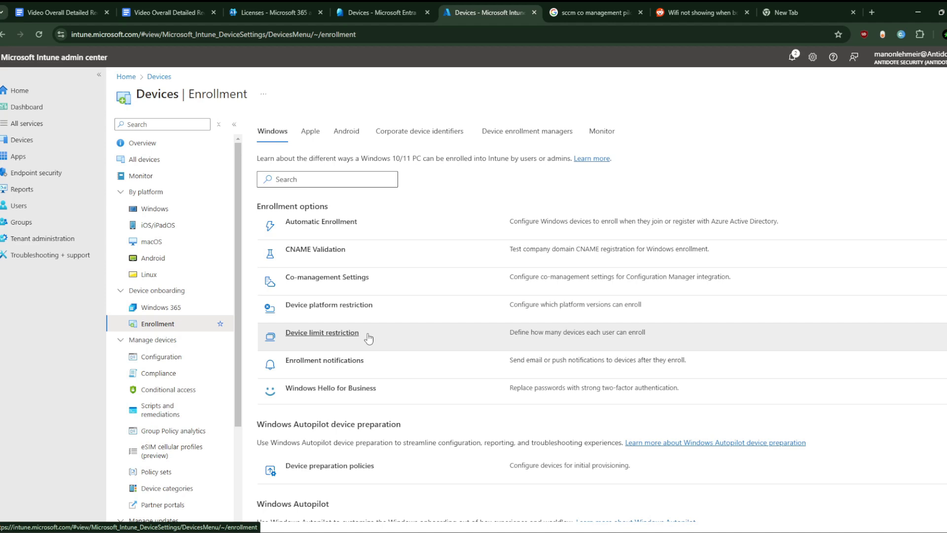
- Open the Default compliance policy for Android from the compliance policies and return to the policy list
left_click(170, 375)
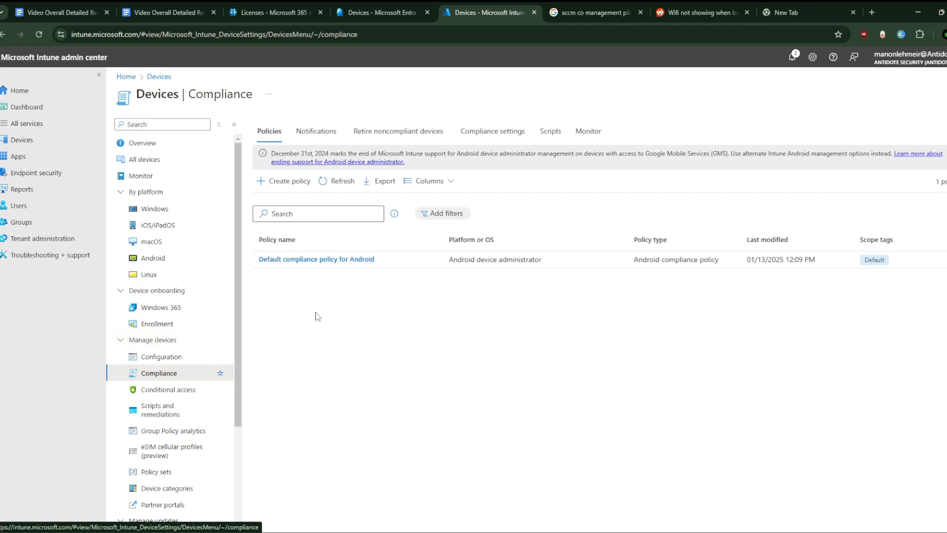
left_click(340, 261)
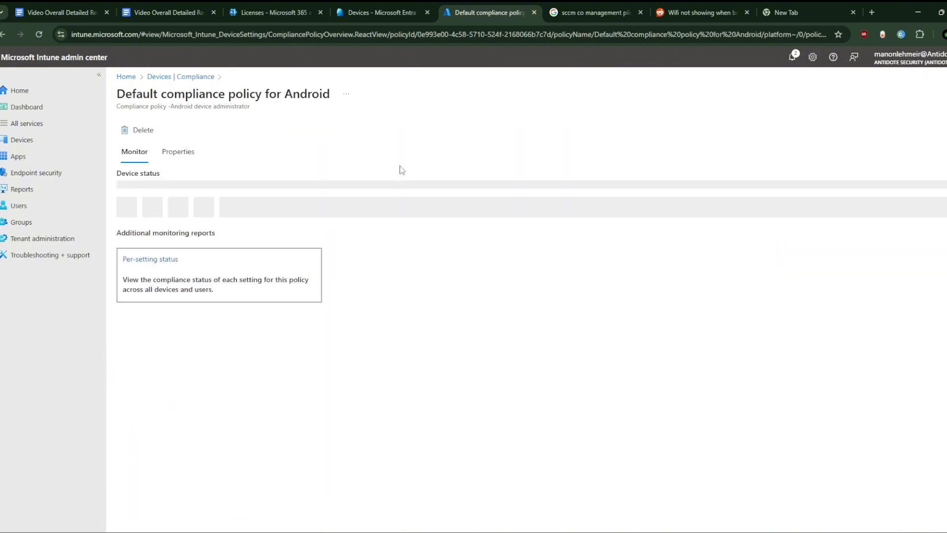
left_click(160, 78)
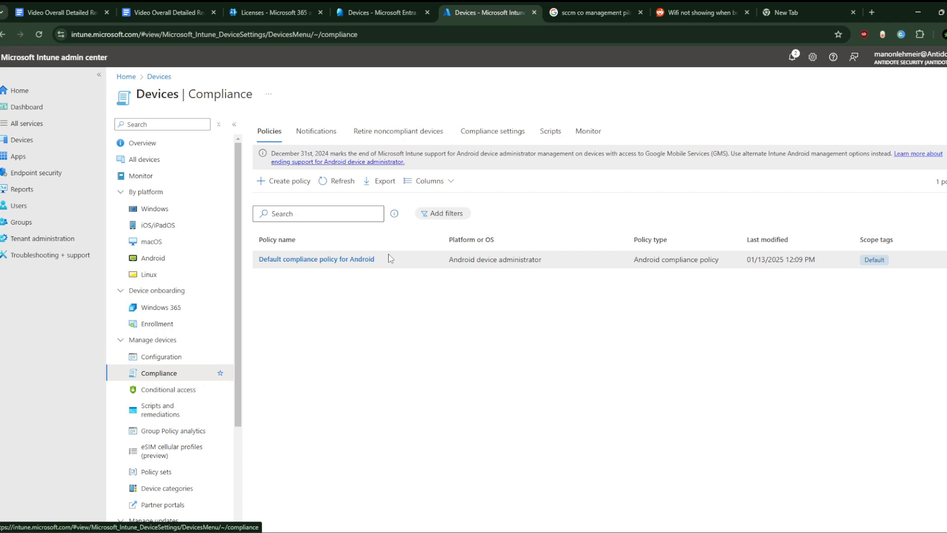
right_click(881, 265)
left_click(718, 345)
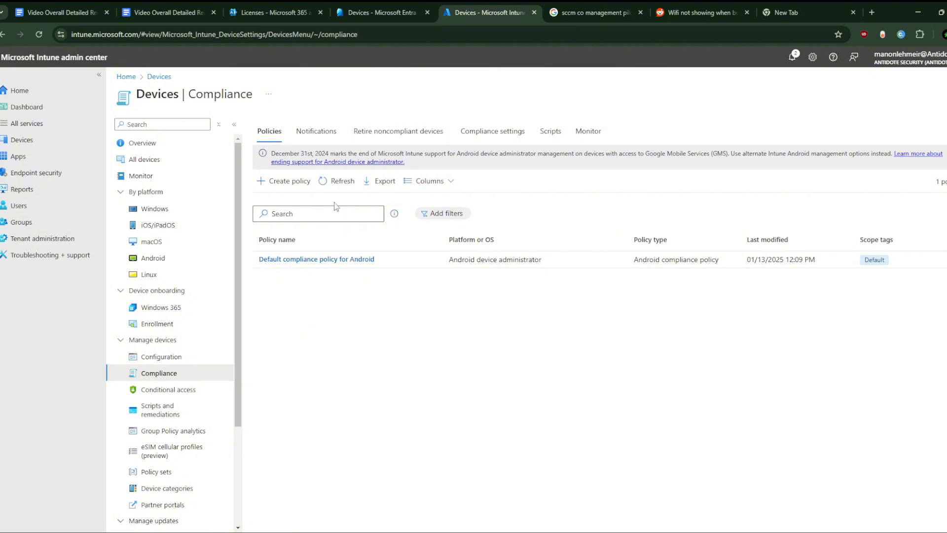
- Create a Windows 10 and later compliance policy named :ldncdlq and advance to compliance settings
left_click(282, 180)
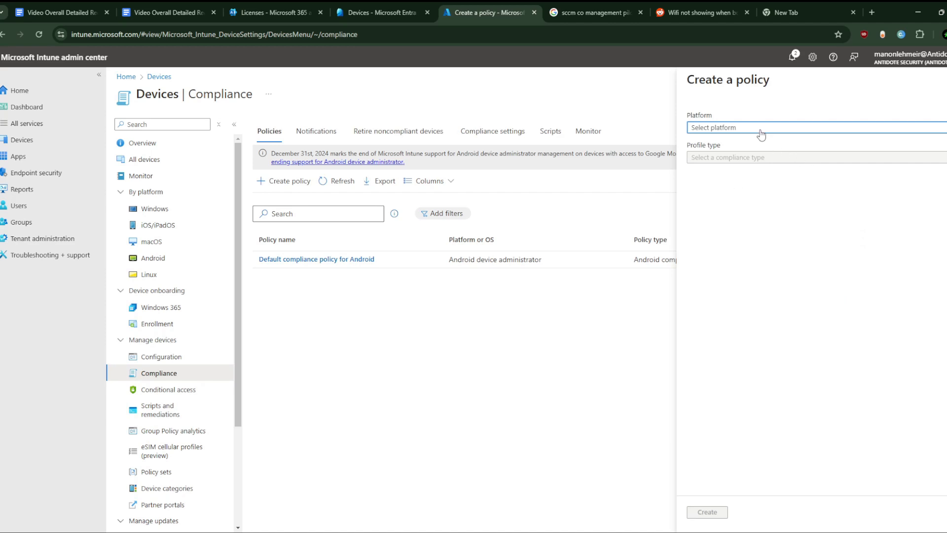
left_click(761, 129)
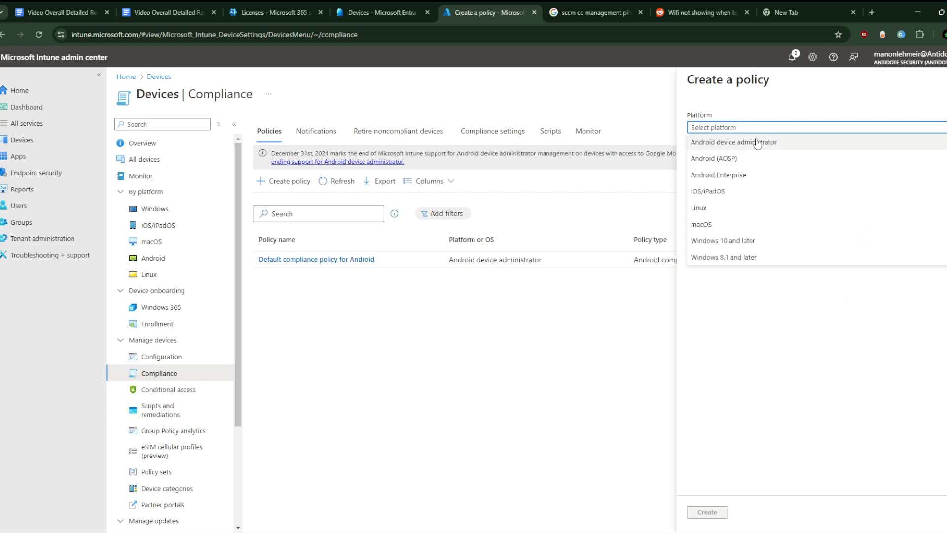
left_click(715, 242)
left_click(707, 511)
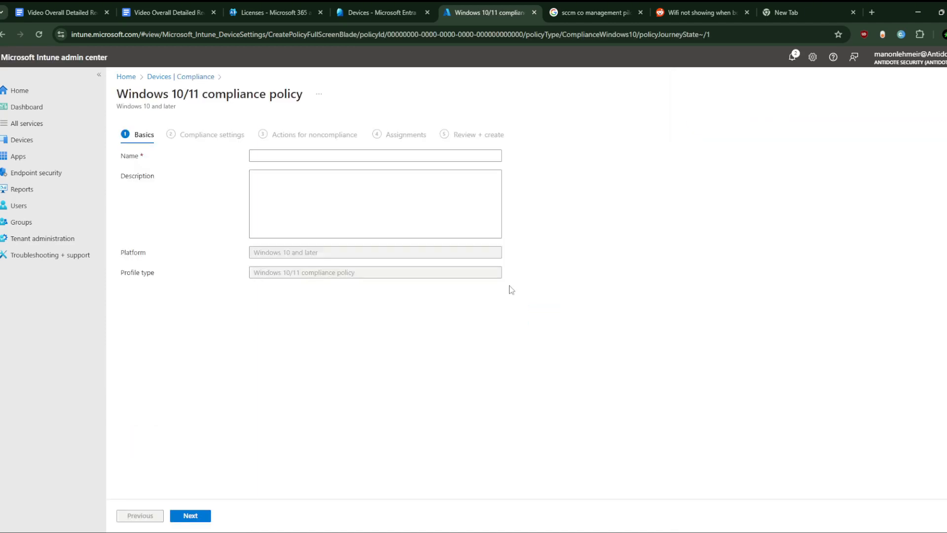
left_click(284, 158)
type(":ldncdlq")
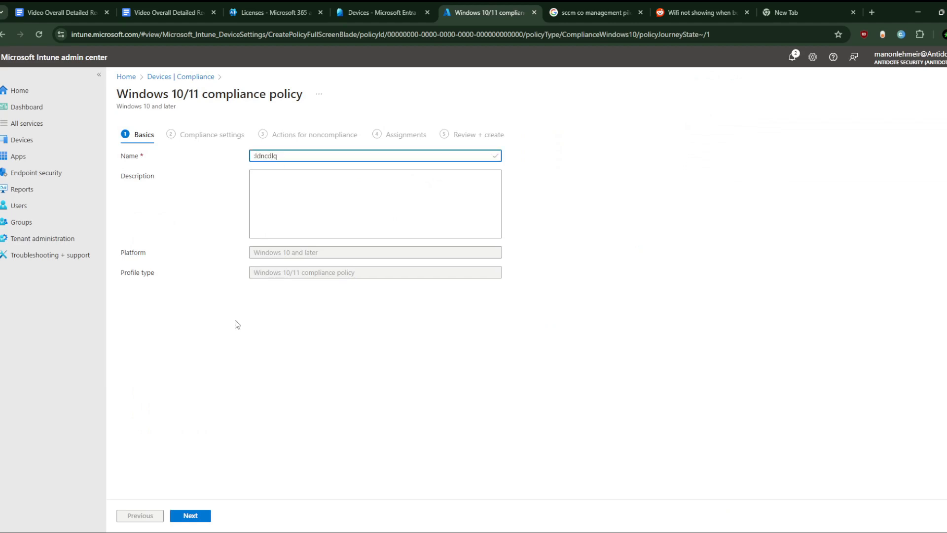
left_click(190, 516)
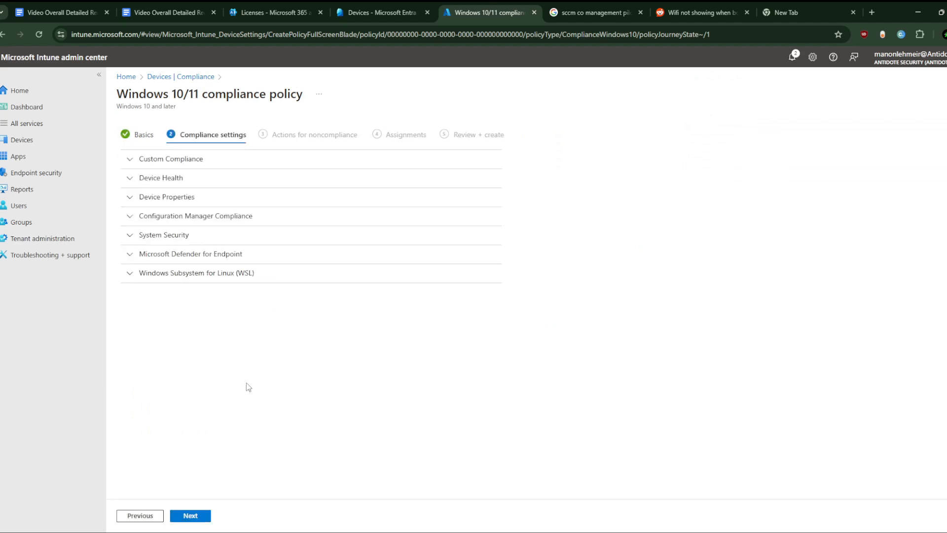
- Expand the Custom Compliance, Device Health, Device Properties and Configuration Manager Compliance sections, then leave the wizard without saving
left_click(131, 160)
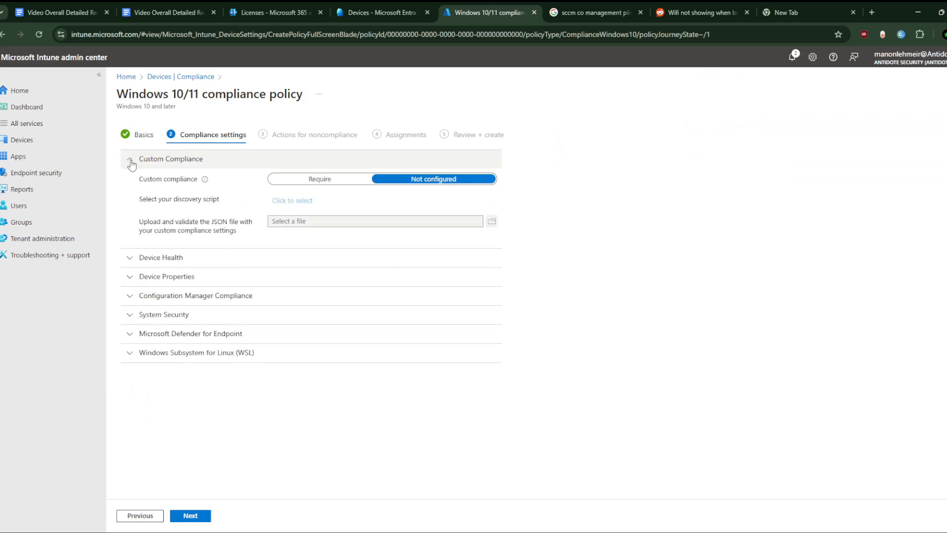
left_click(131, 257)
scroll(154, 308, "down", 1)
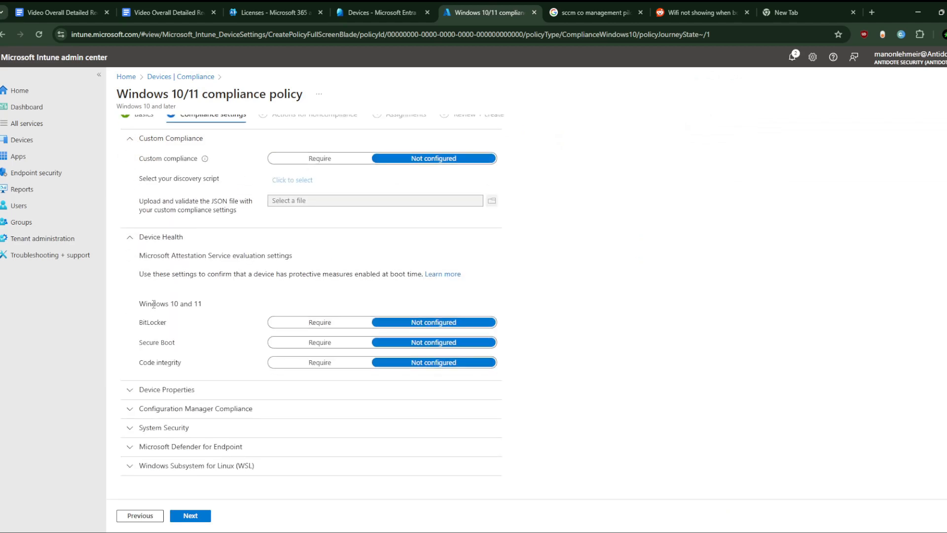
left_click(129, 389)
scroll(296, 365, "down", 3)
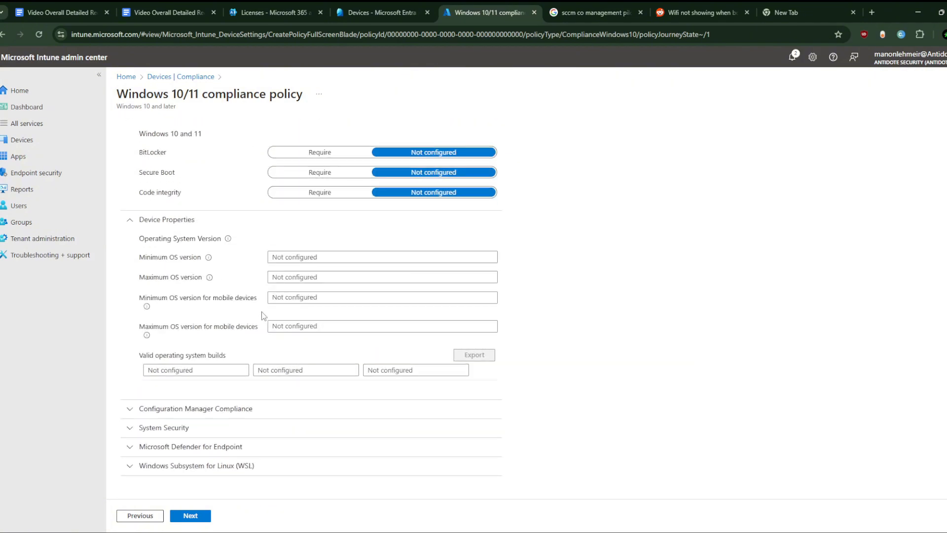
left_click(129, 408)
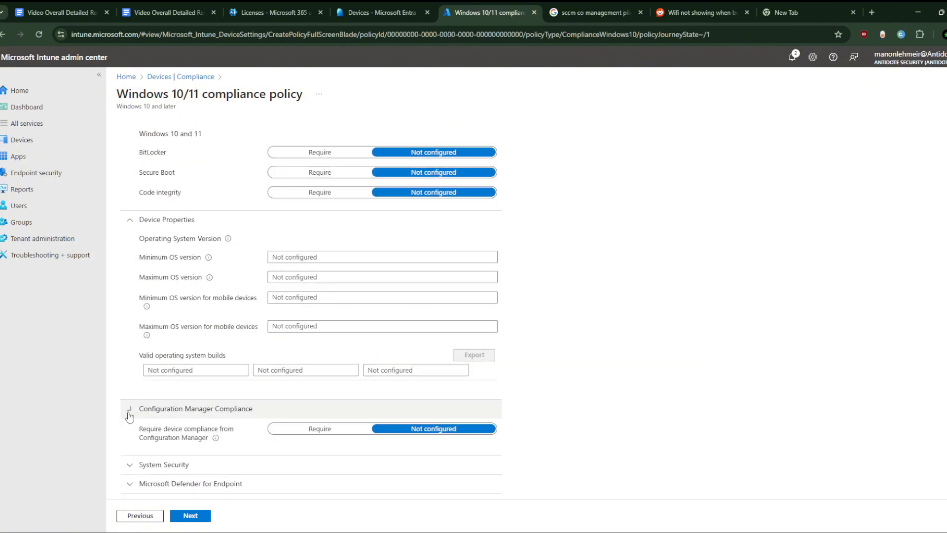
scroll(140, 427, "down", 1)
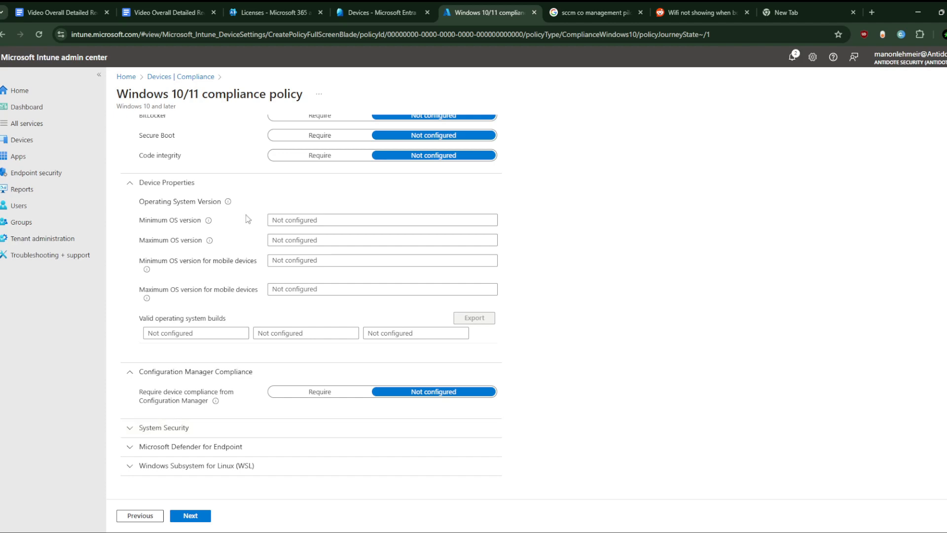
scroll(284, 221, "up", 4)
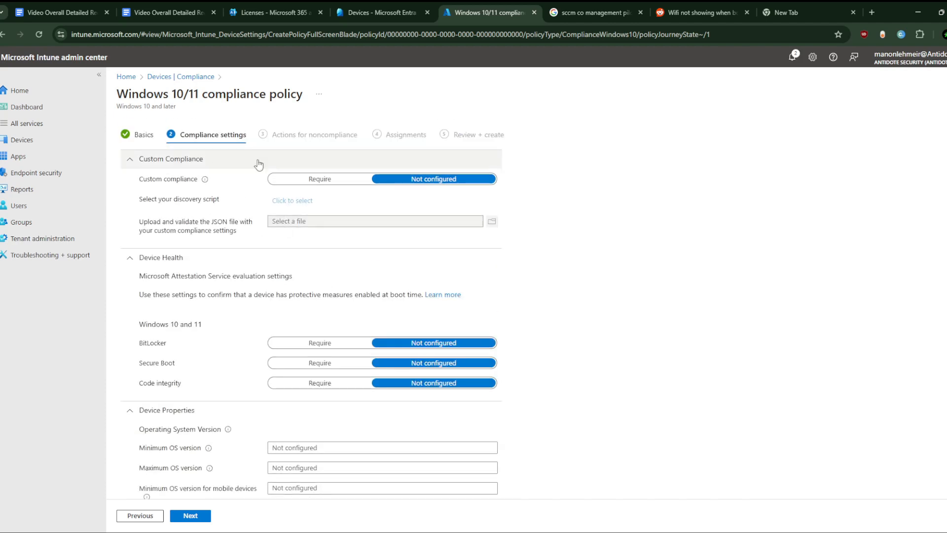
left_click(178, 78)
left_click(526, 97)
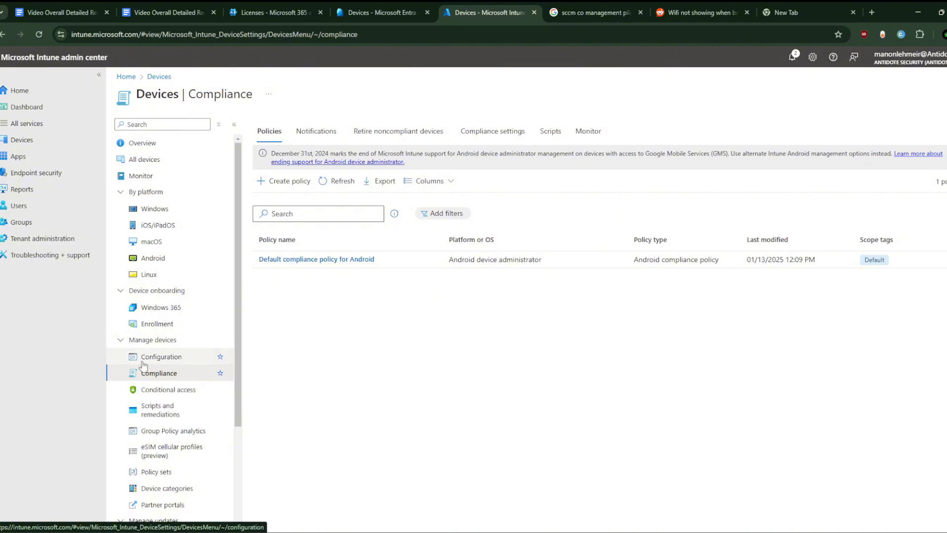
- Inspect the Noncompliant devices and Policies with noncompliant and error devices monitoring reports
left_click(156, 179)
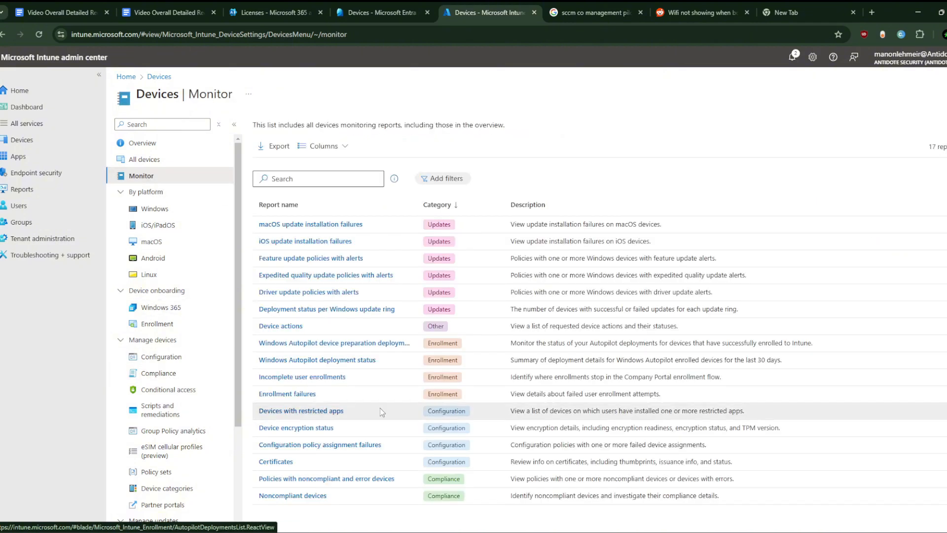
left_click(292, 495)
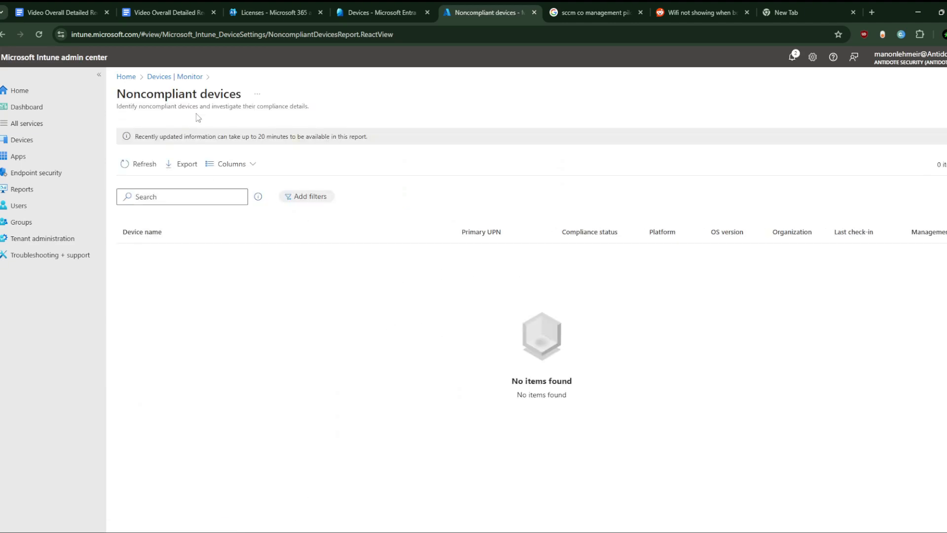
left_click(181, 78)
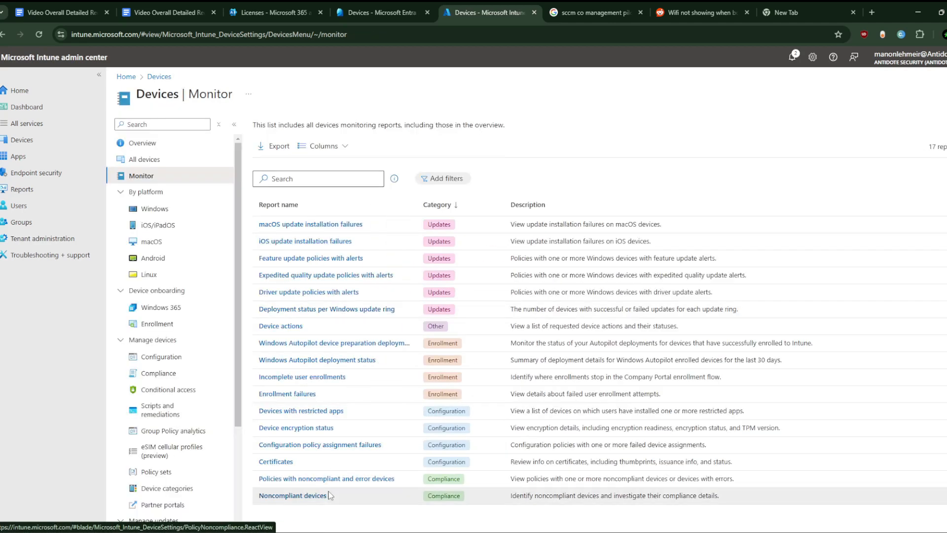
left_click(366, 483)
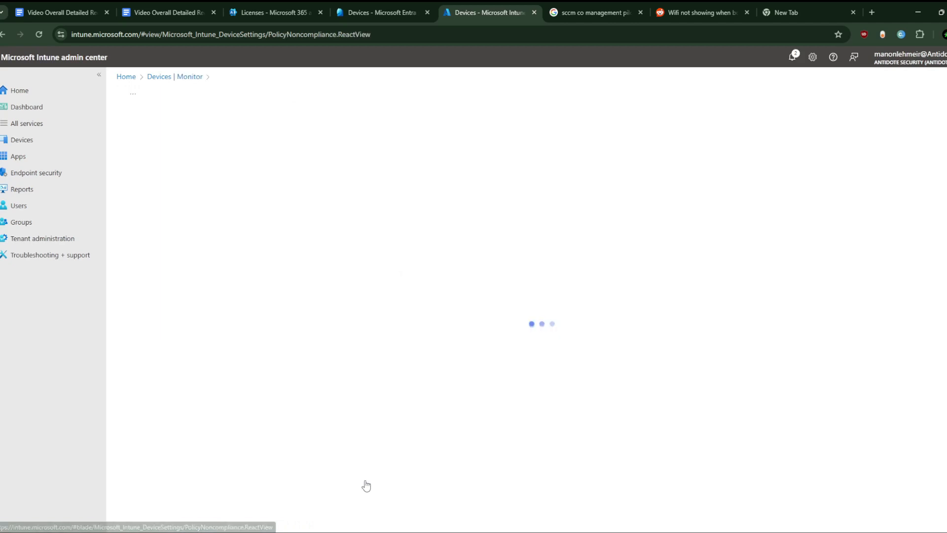
left_click(3, 34)
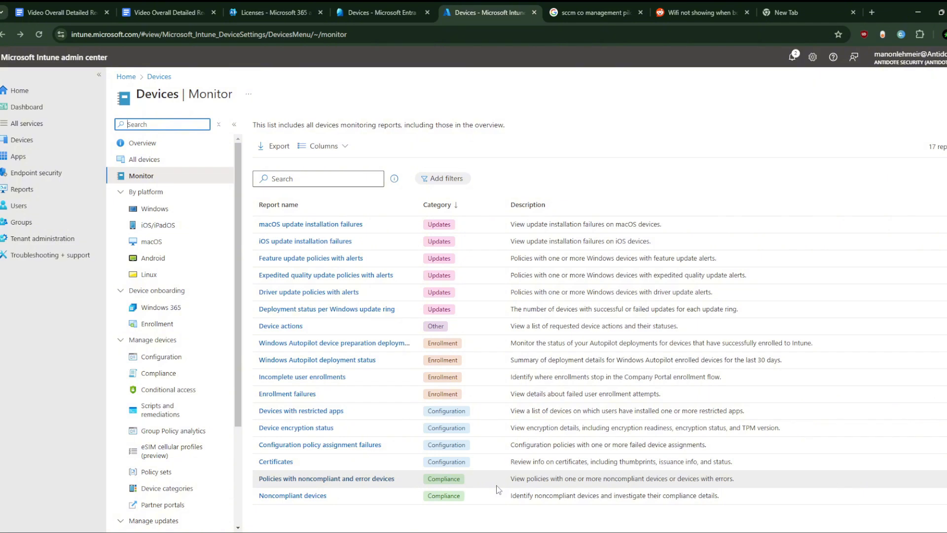
- Review the Policies with noncompliant and error devices report again, then return to the Devices overview
left_click(370, 486)
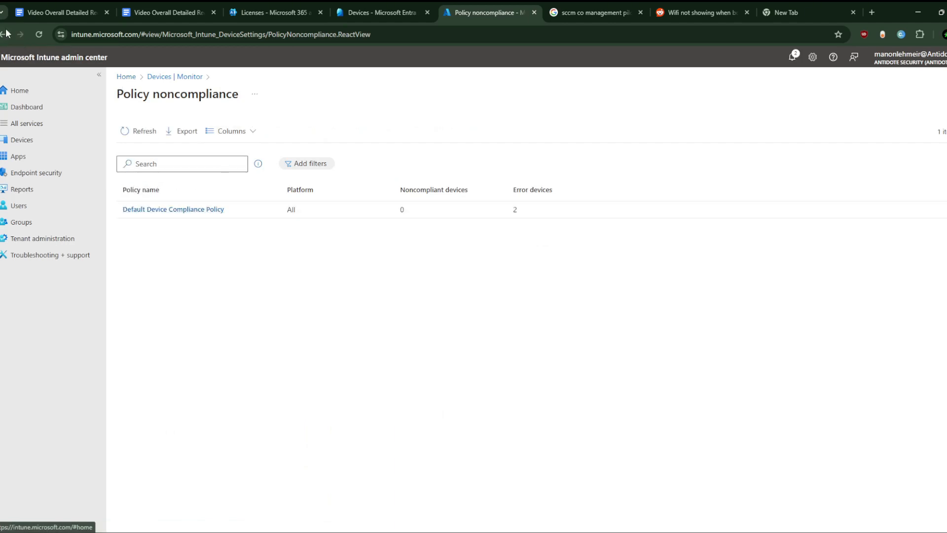
key("alt+Left")
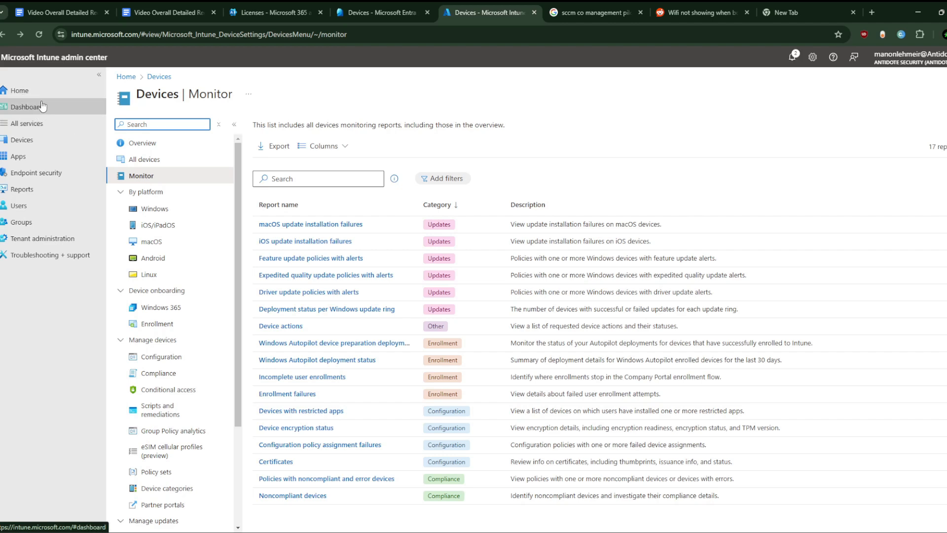
left_click(41, 141)
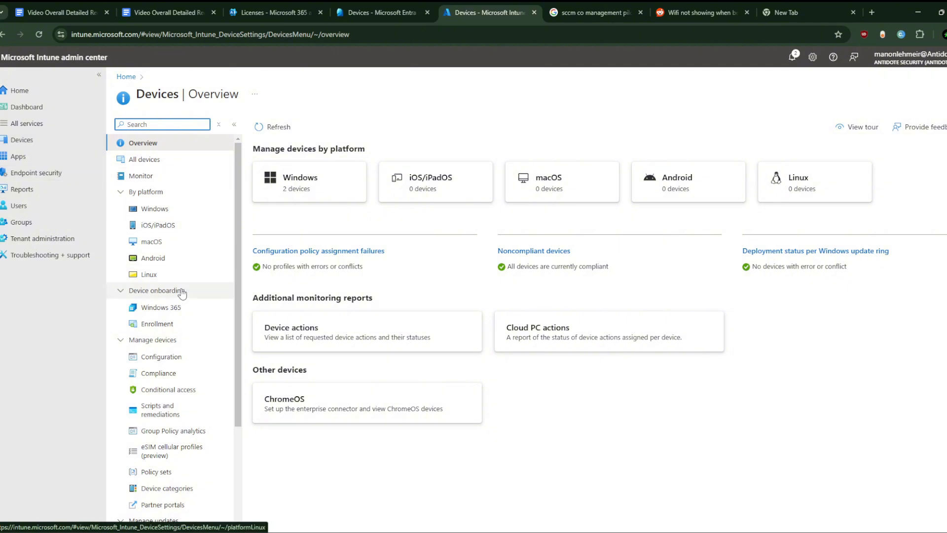
- Open device Enrollment and browse the Device enrollment managers tab and the Windows enrollment options
left_click(175, 326)
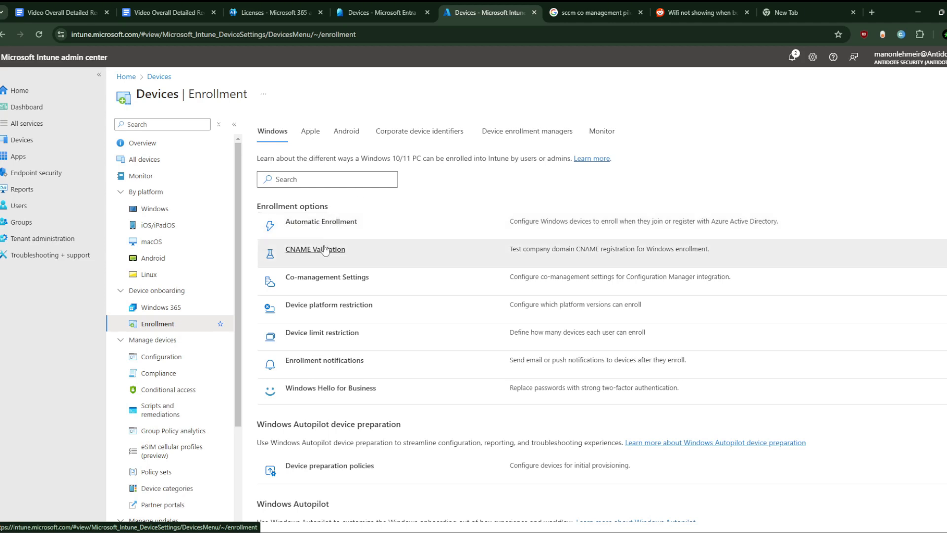
left_click(508, 130)
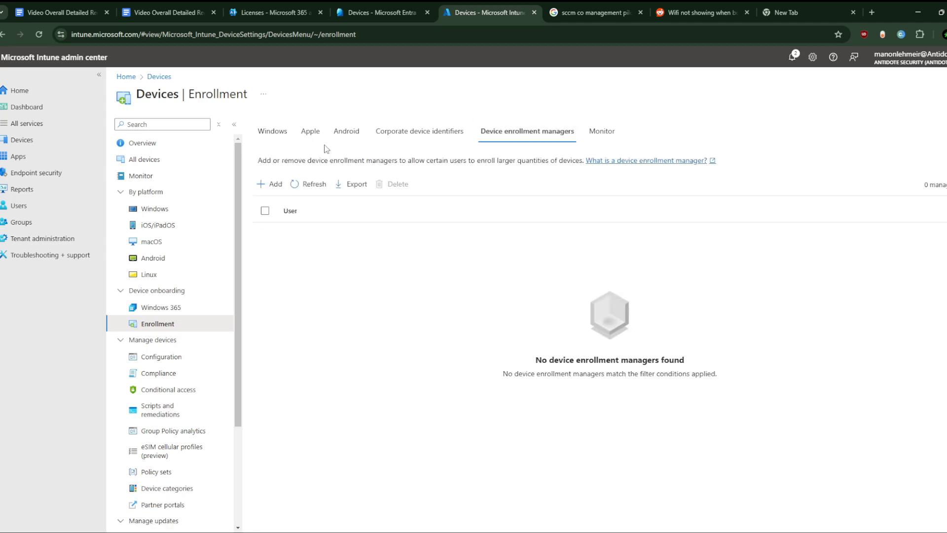
left_click(273, 142)
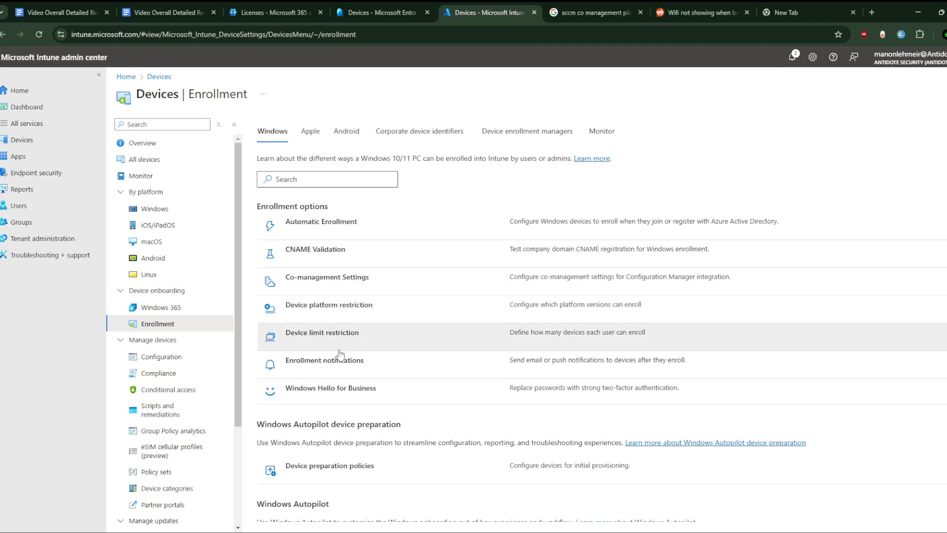
scroll(338, 383, "down", 3)
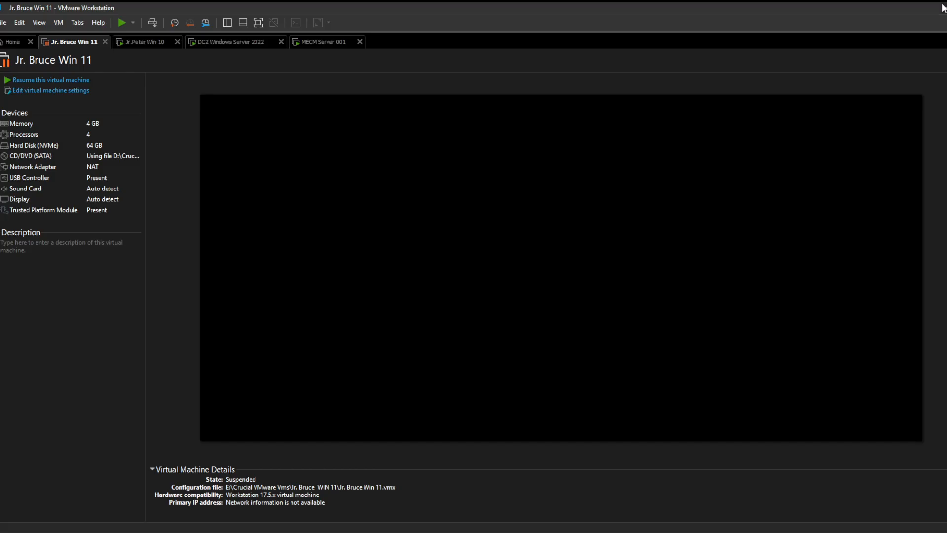
- Minimize and restore the browser, then switch to the empty New Tab
left_click(942, 8)
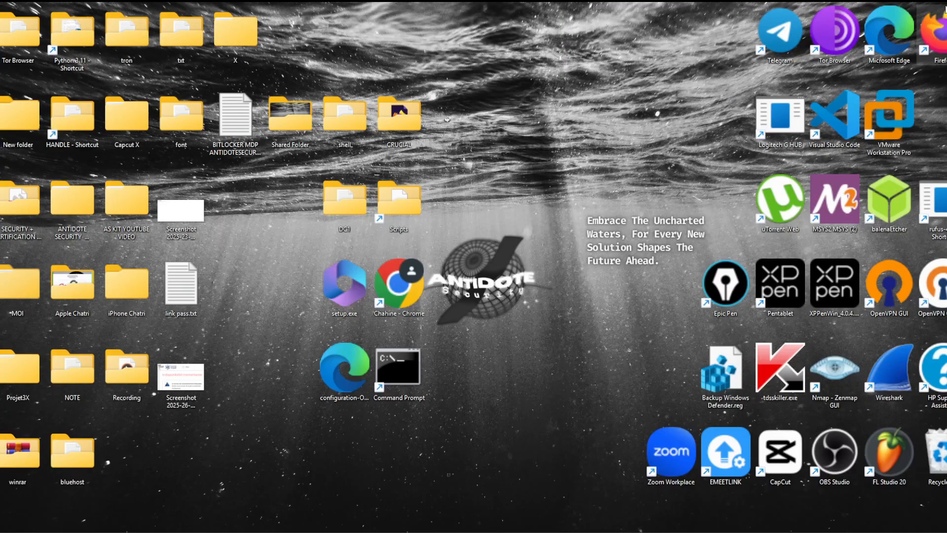
left_click(599, 531)
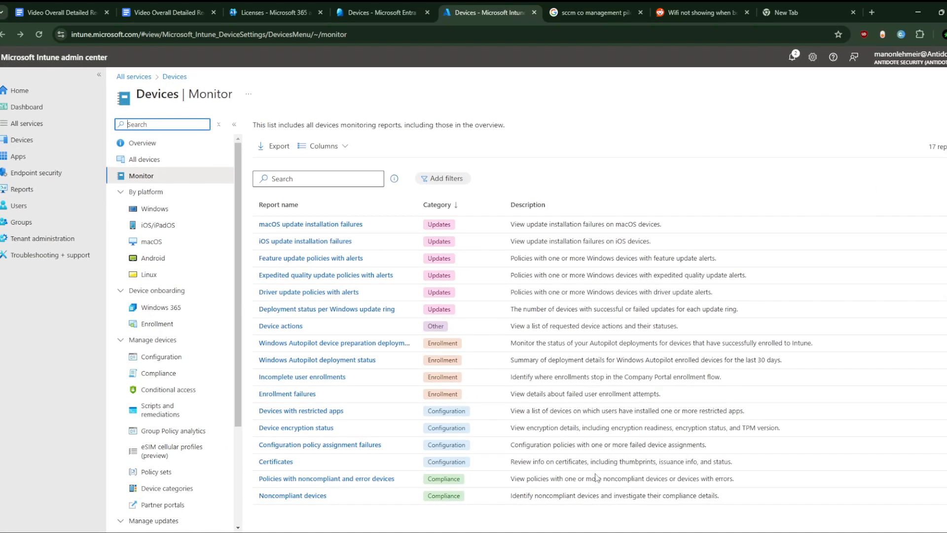
left_click(841, 3)
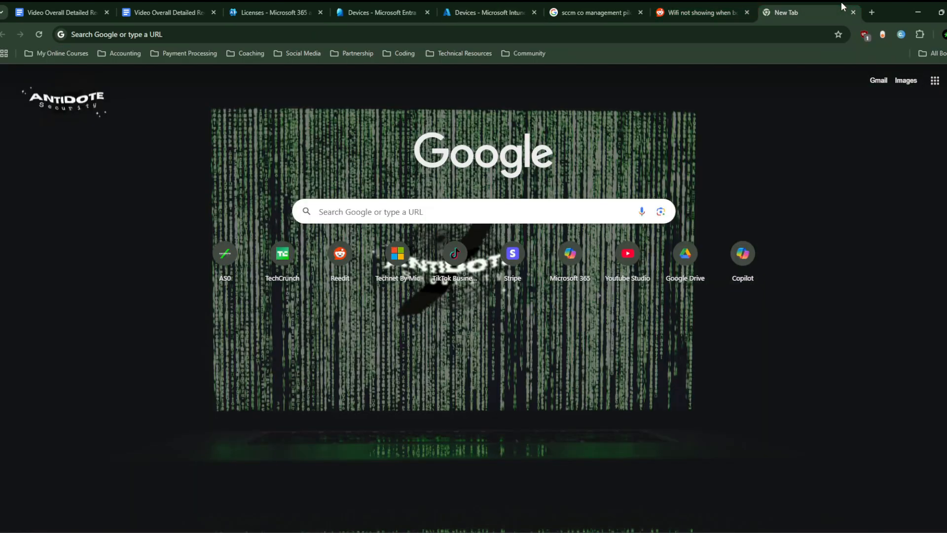